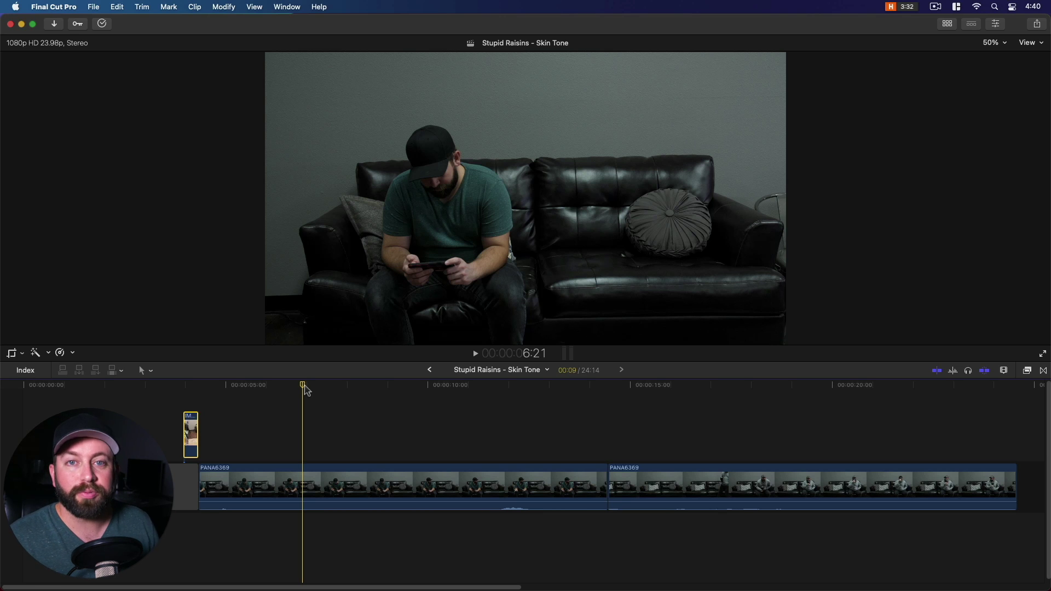
Step: Scrub through the couch footage to preview the man sitting, getting up and standing
drag(305, 388, 485, 389)
drag(582, 388, 469, 388)
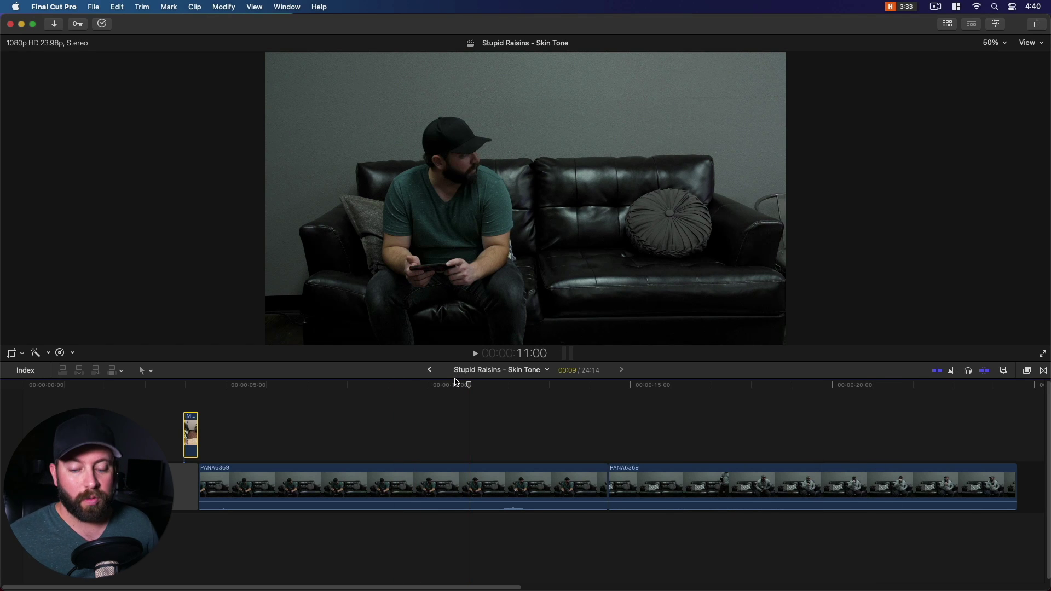
drag(453, 389, 184, 389)
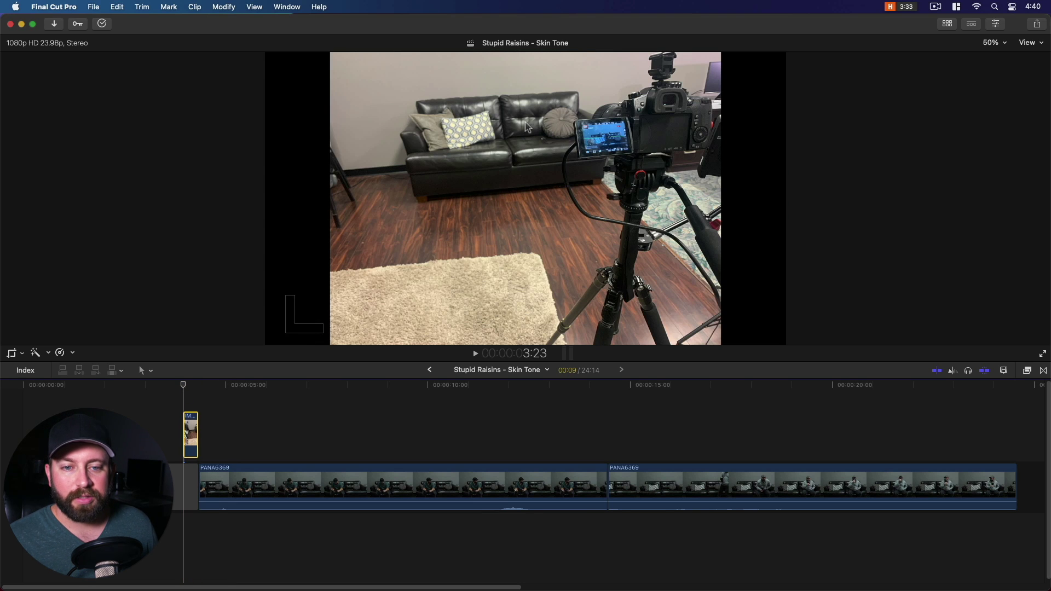
drag(185, 387, 562, 376)
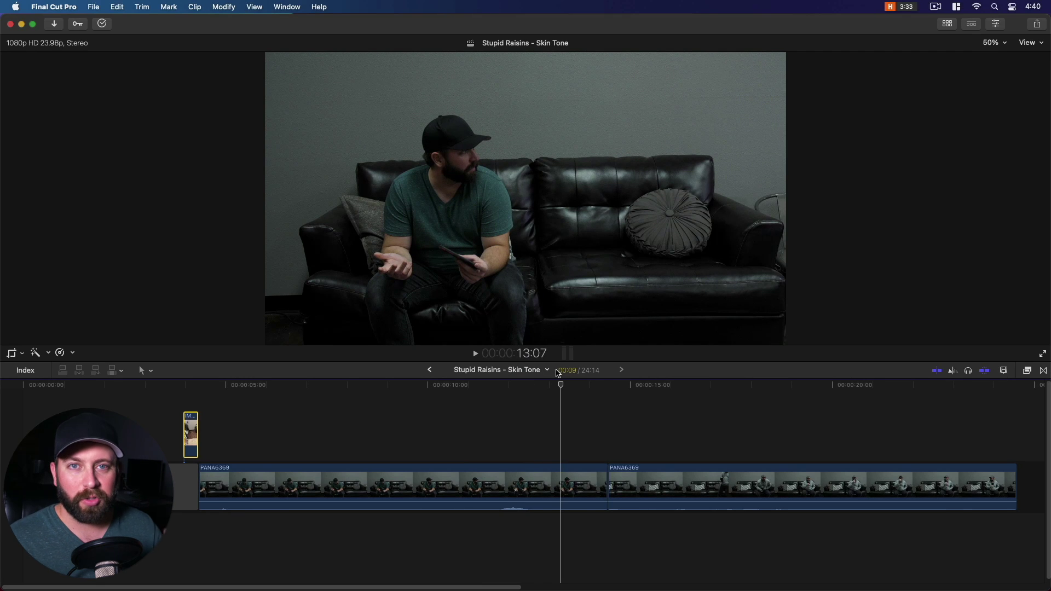
drag(560, 388, 648, 404)
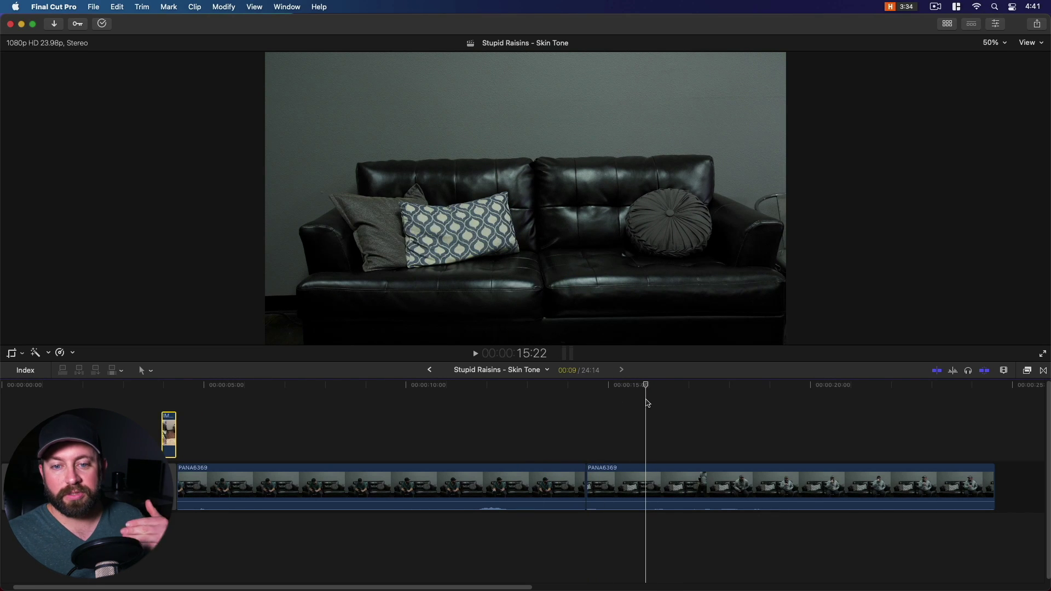
drag(647, 404, 477, 404)
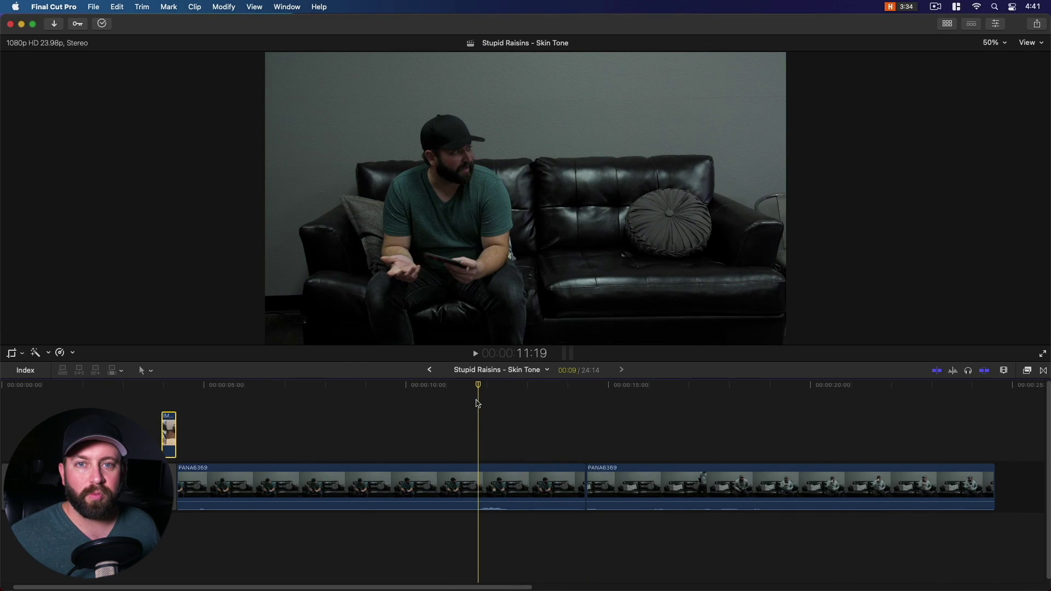
scroll(464, 395, left, 2)
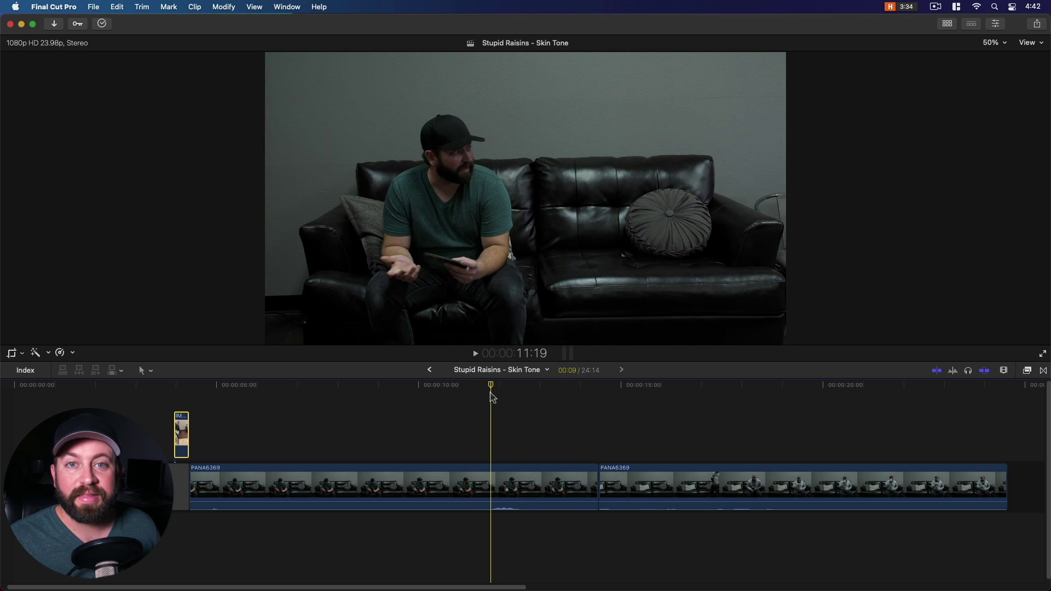
Step: Stack the second PANA6369 take above the first at its start and play both
drag(690, 486, 282, 430)
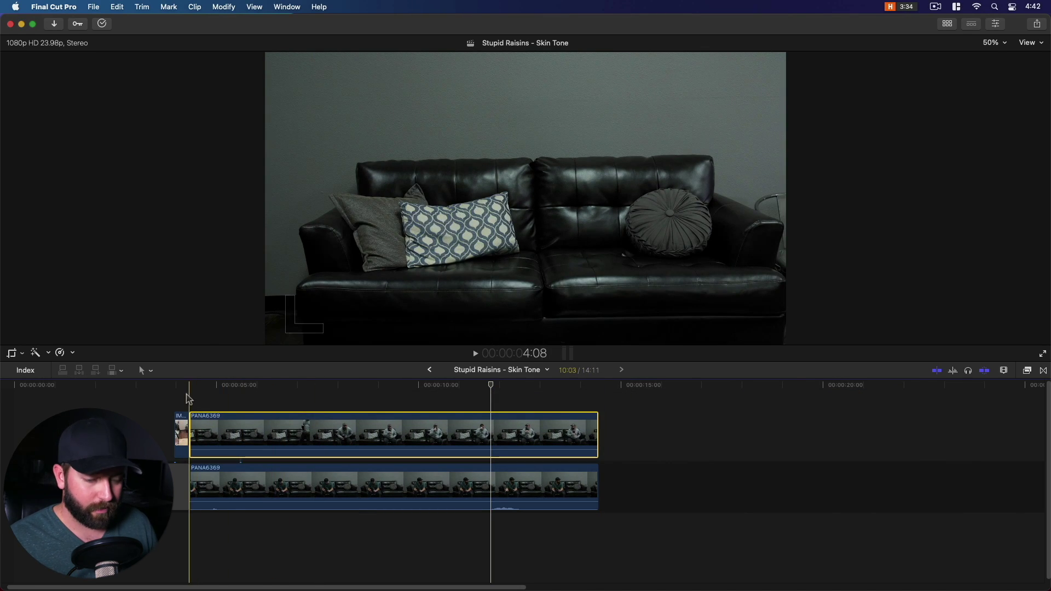
click(187, 400)
key(space)
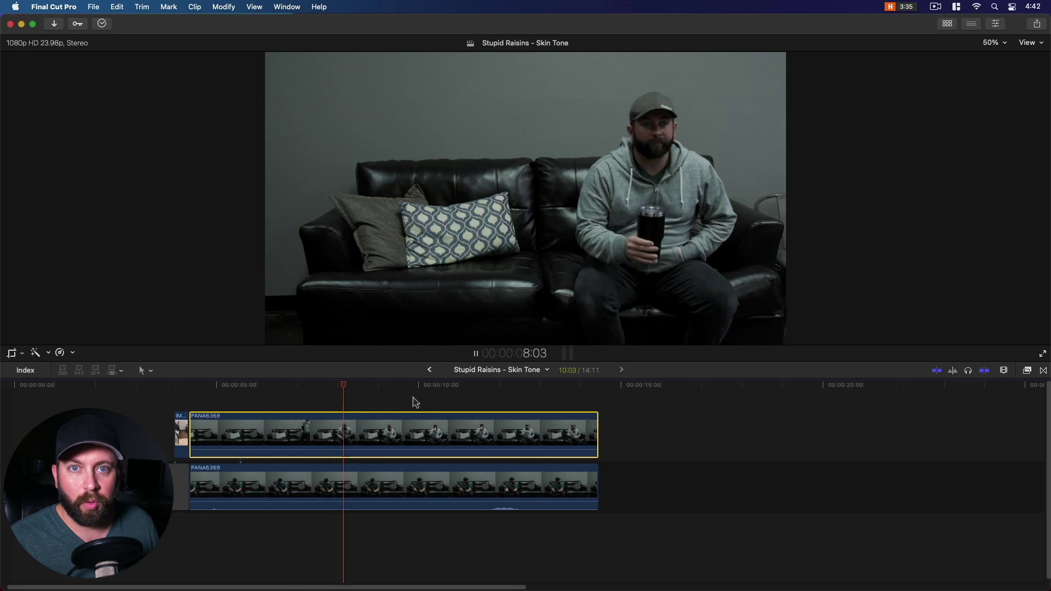
key(space)
scroll(415, 402, right, 1)
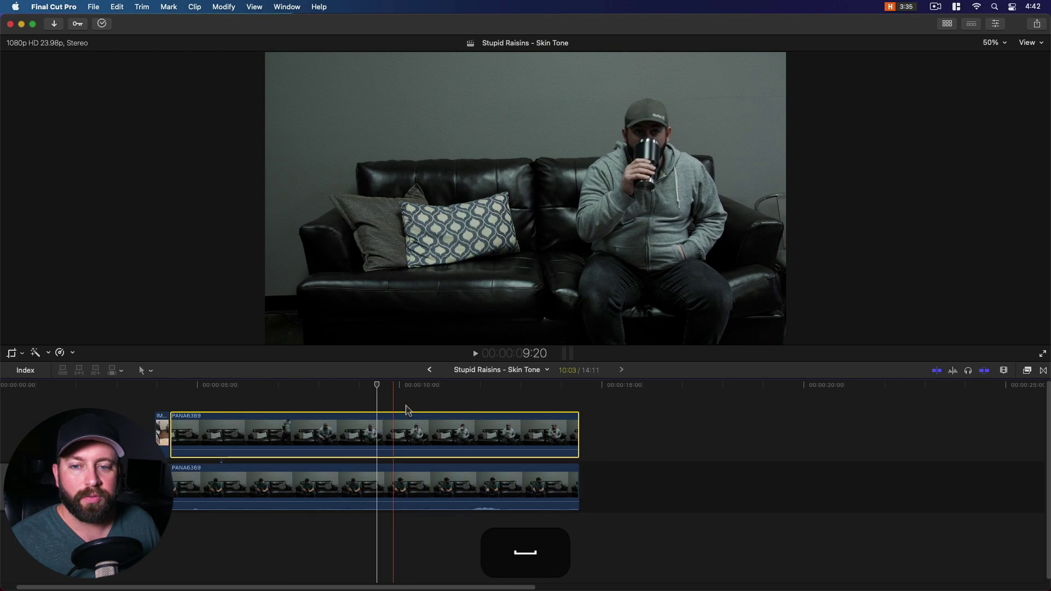
scroll(398, 412, left, 2)
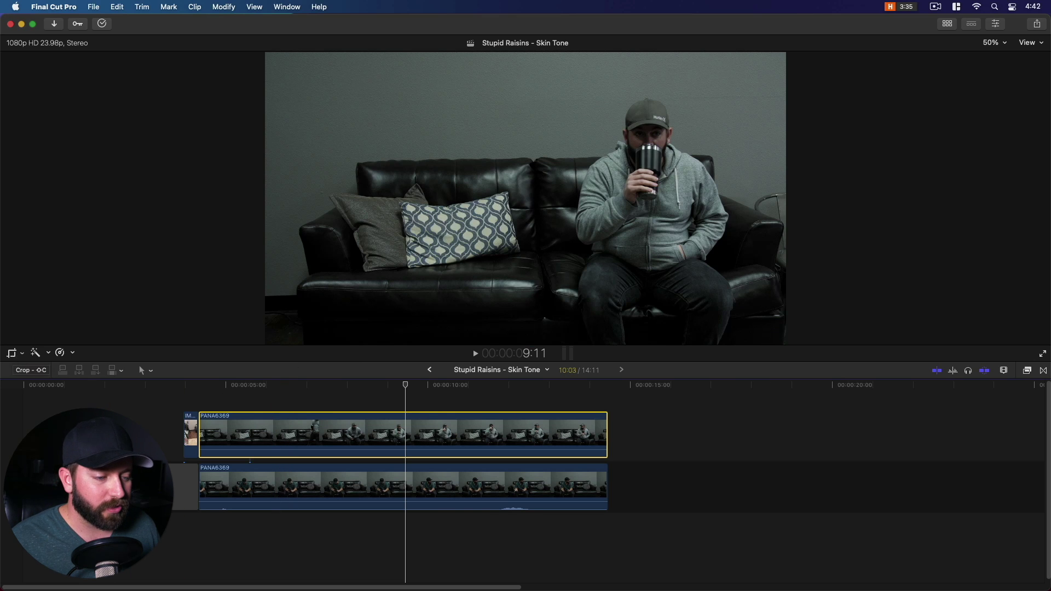
Step: Trim the top take's left edge to the couch centre with the Crop tool's Trim mode
click(12, 354)
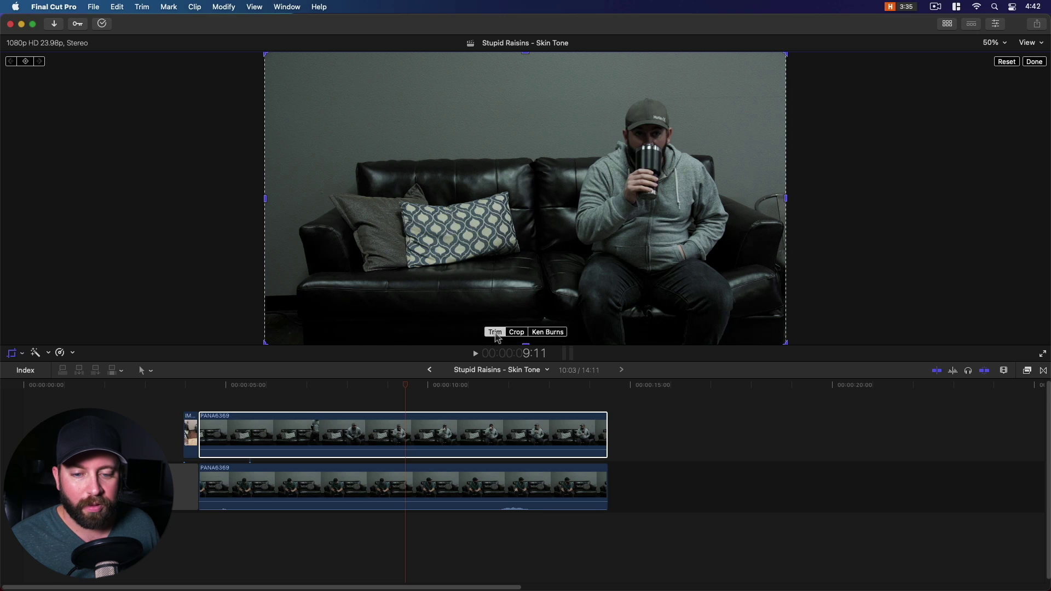
click(540, 333)
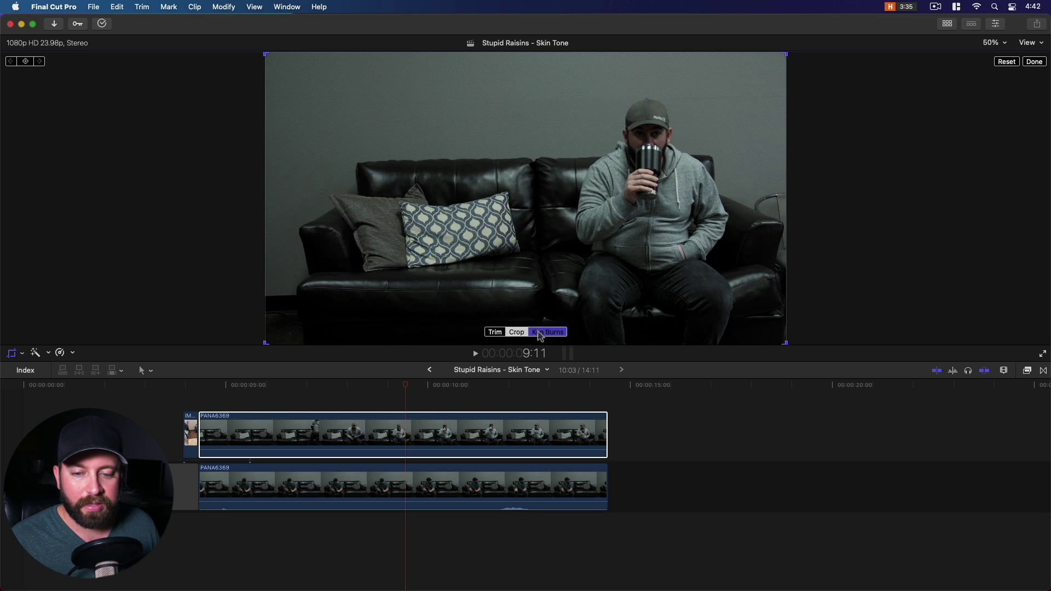
click(495, 332)
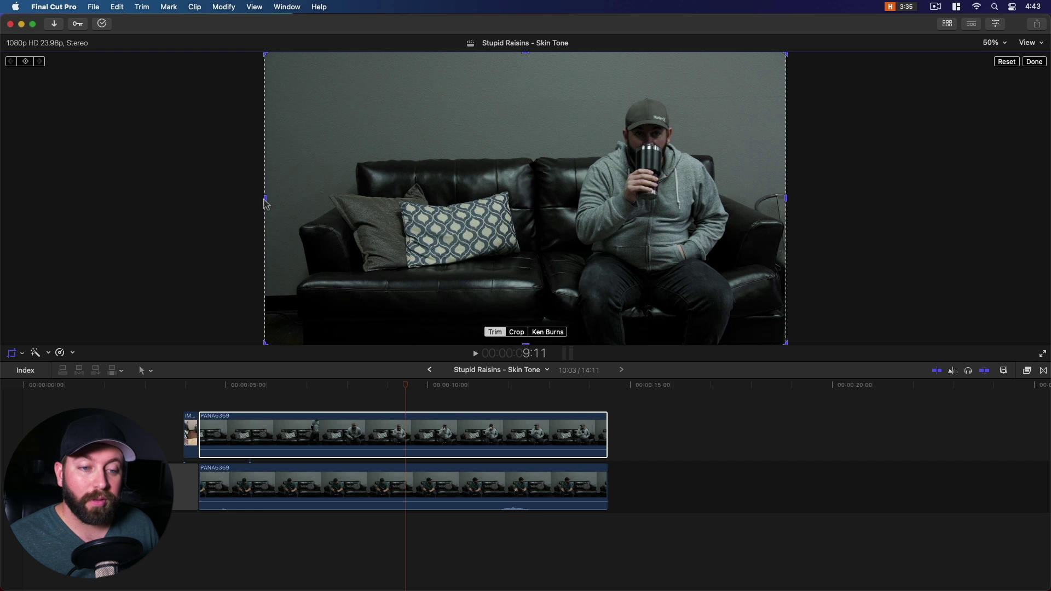
drag(264, 202, 544, 202)
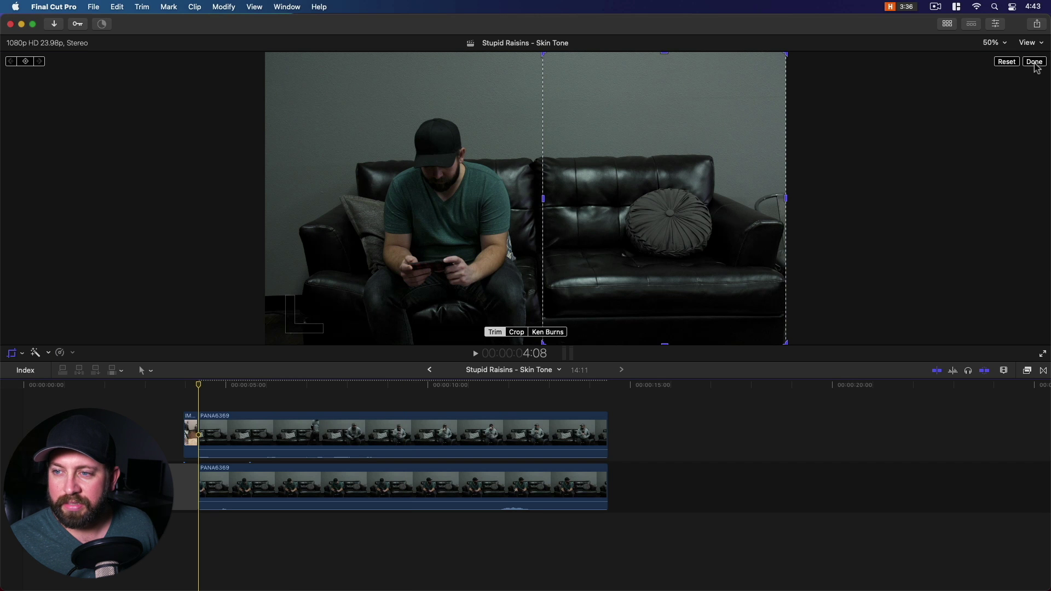
click(1035, 63)
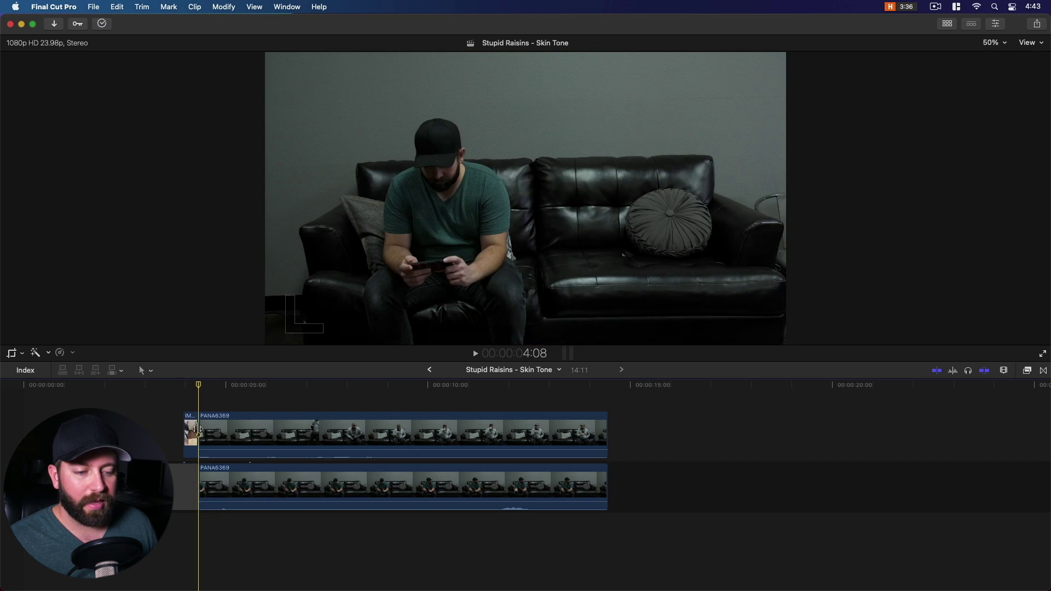
Step: Play the two-person shot, check the seam at 100% zoom, then reselect the upper take
key(space)
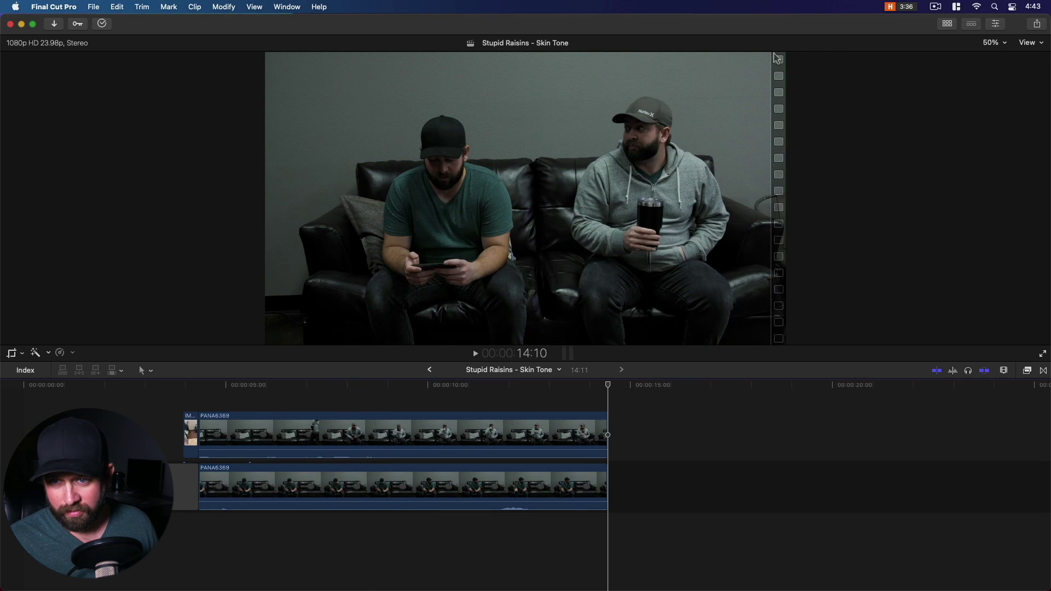
click(992, 43)
click(1006, 121)
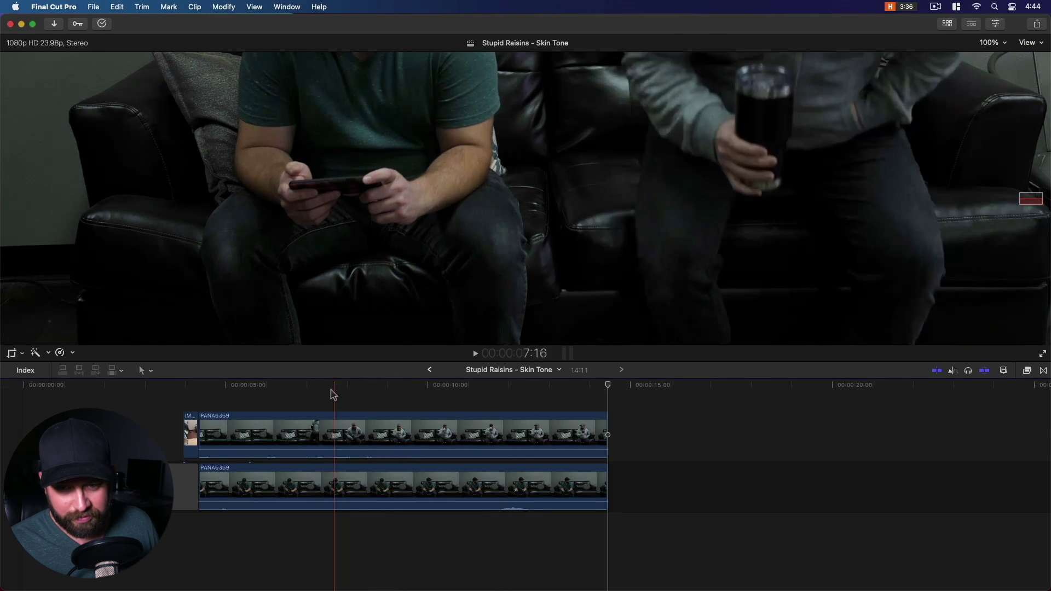
key(super+minus)
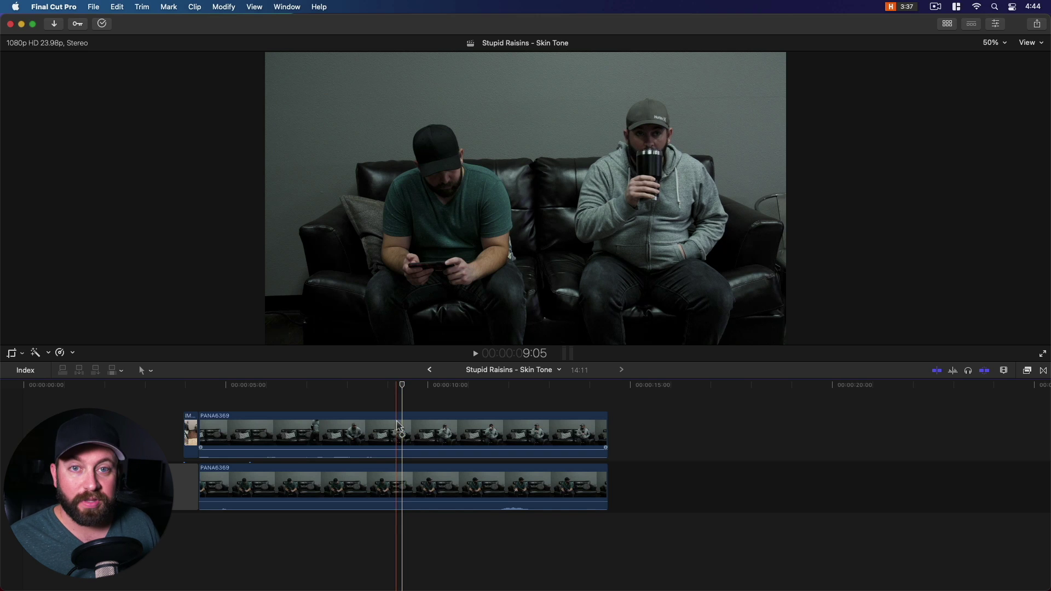
click(400, 427)
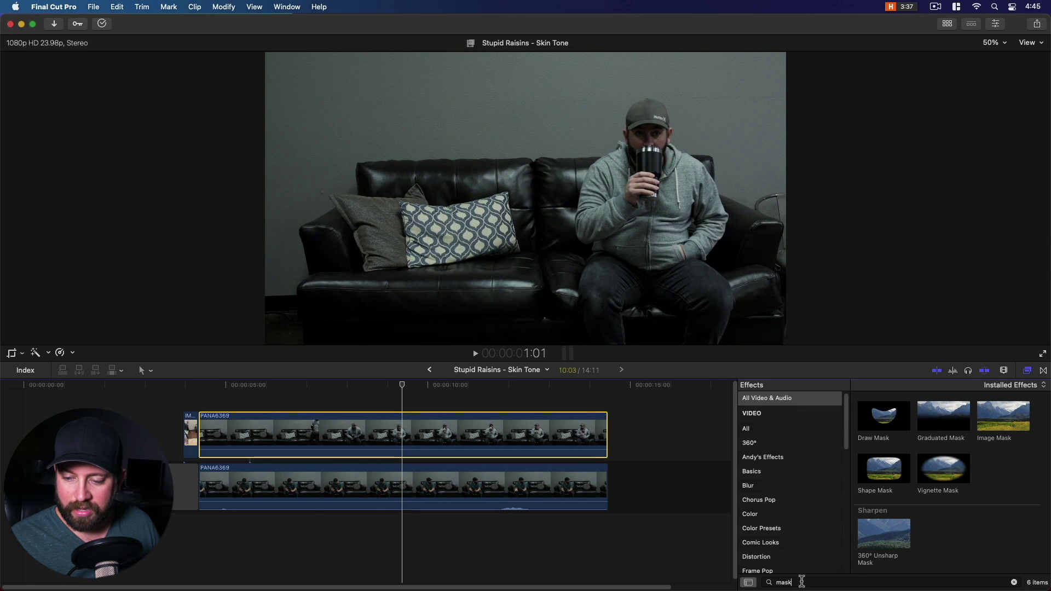
Step: Filter the Effects browser for mask effects and drop Draw Mask onto the upper PANA6369 take
click(801, 582)
key(BackSpace)
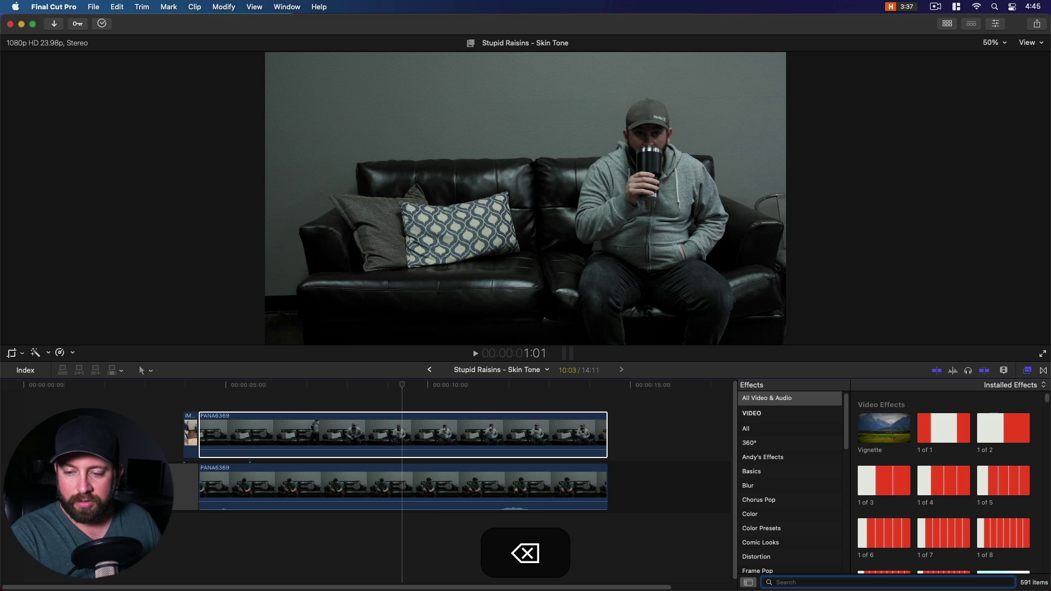
text(mask)
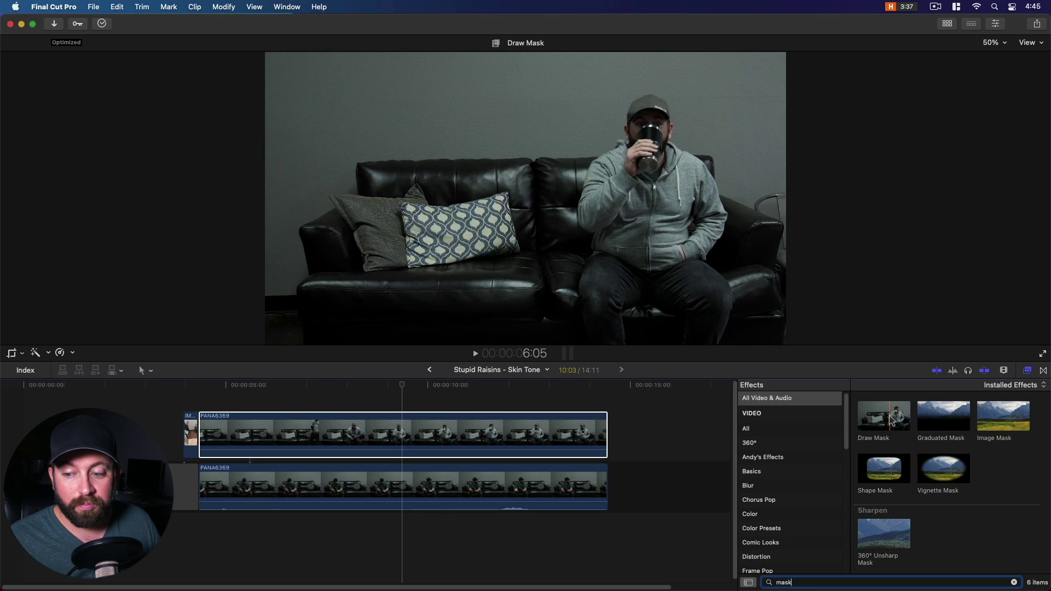
drag(887, 426, 493, 433)
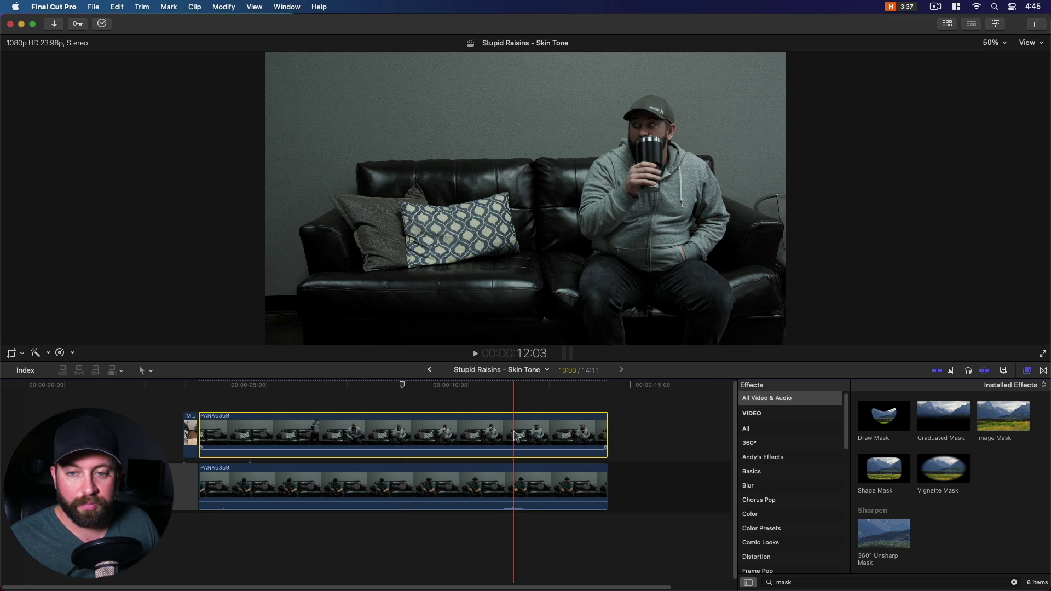
Step: In the upper take's effect settings, draw a closed Draw Mask outline around the seated man
click(995, 25)
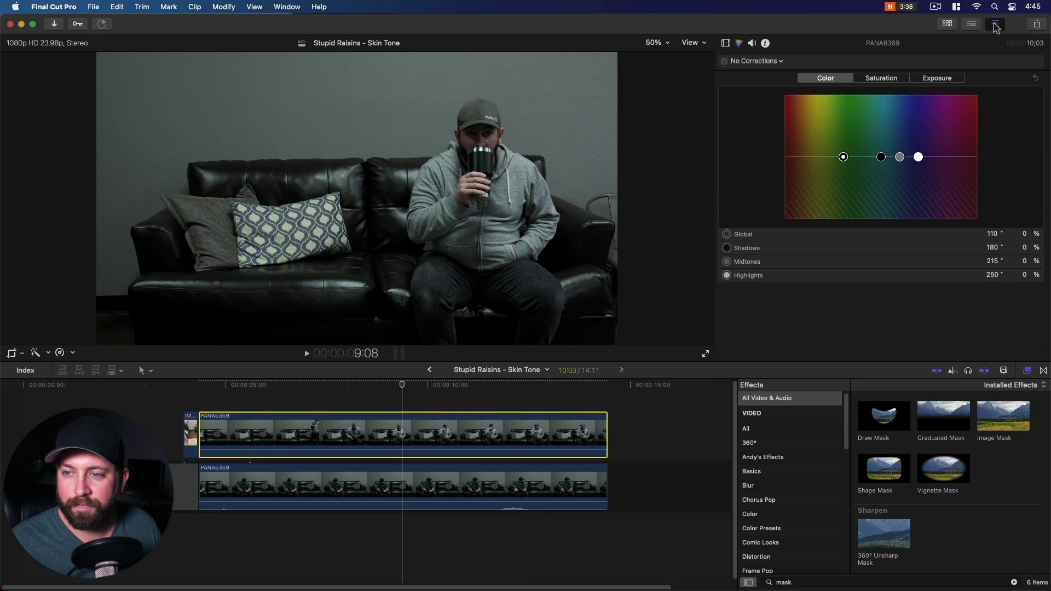
click(726, 43)
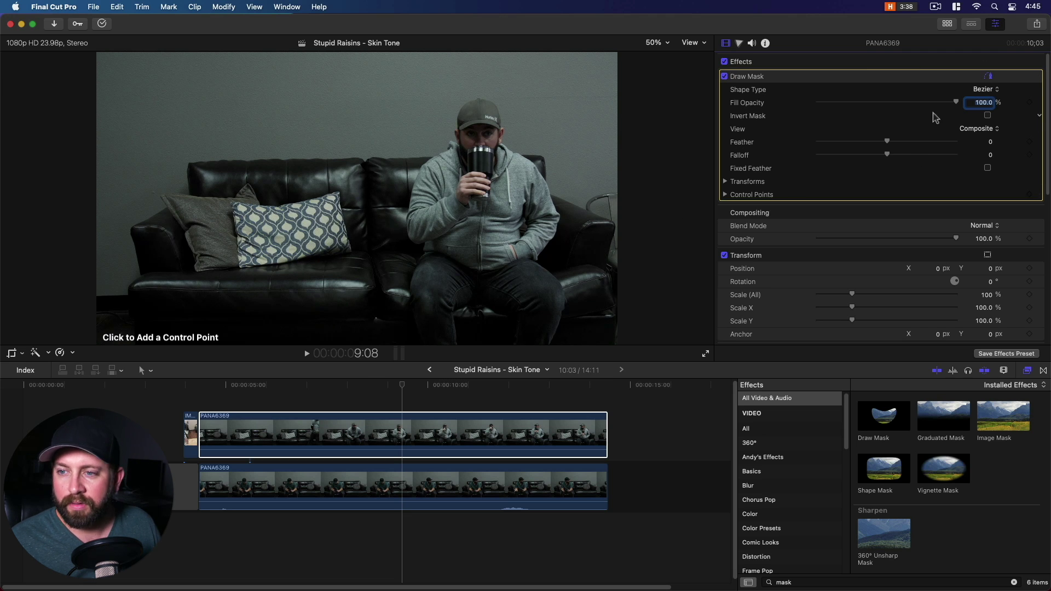
click(382, 161)
click(395, 128)
click(424, 102)
click(482, 88)
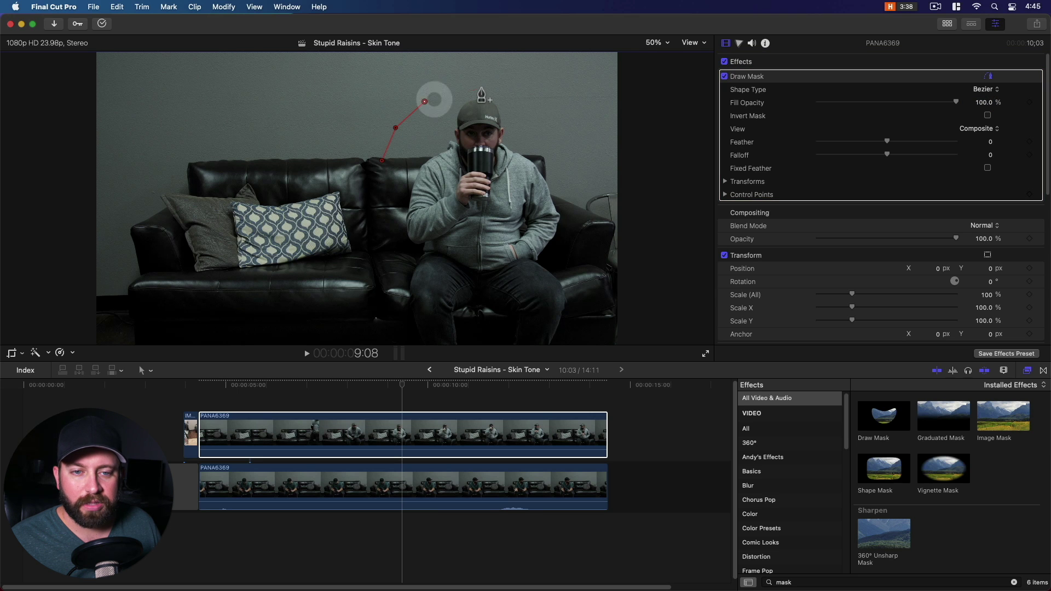
click(560, 127)
click(572, 200)
click(582, 284)
click(584, 332)
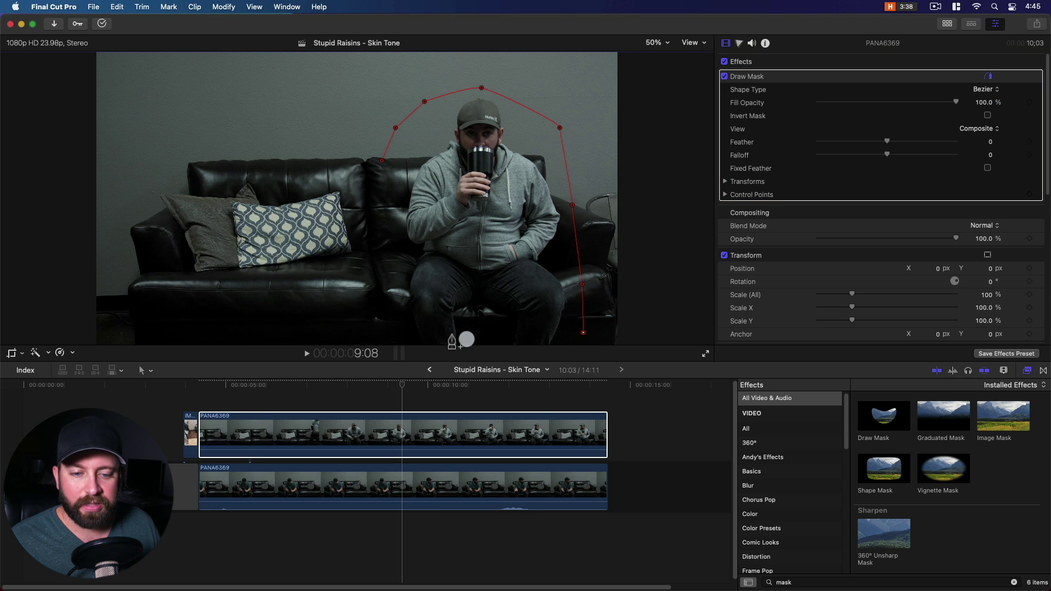
click(431, 330)
click(373, 281)
click(382, 160)
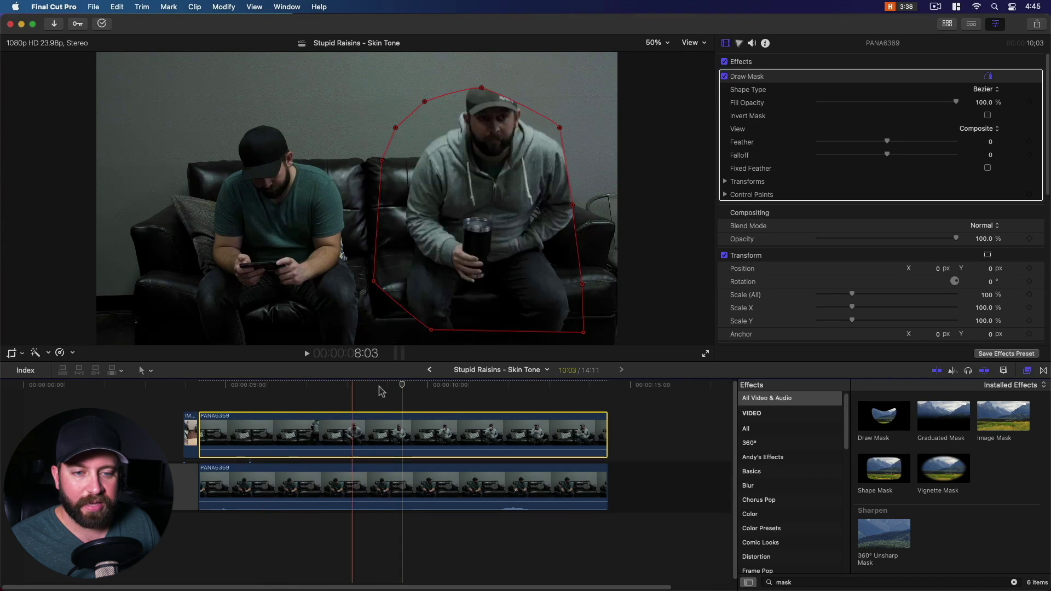
Step: Jump to 9:21, undo that mask shape, and set the viewer zoom to 50%
click(423, 386)
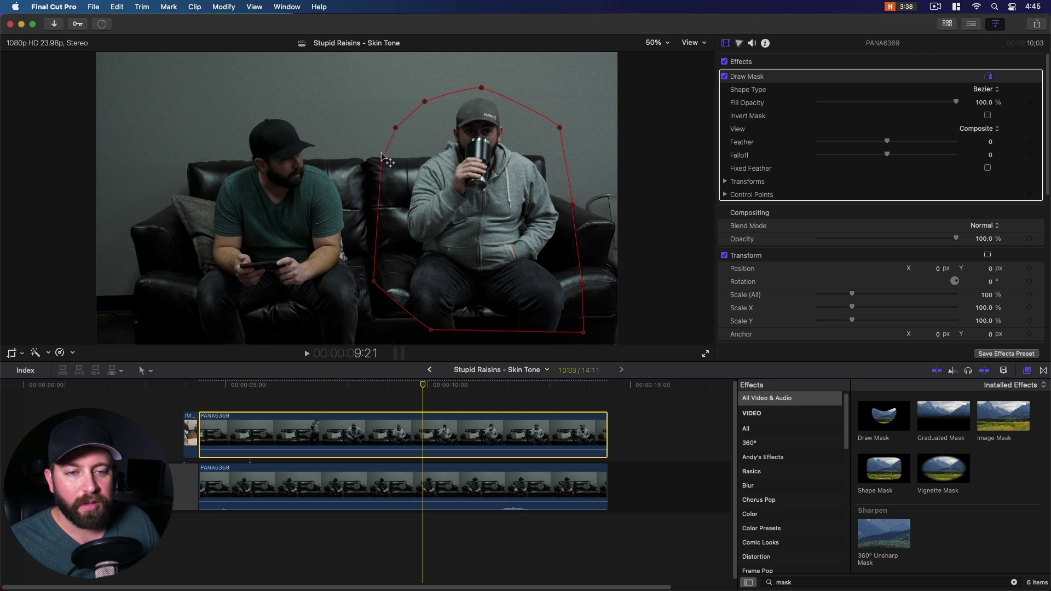
click(361, 91)
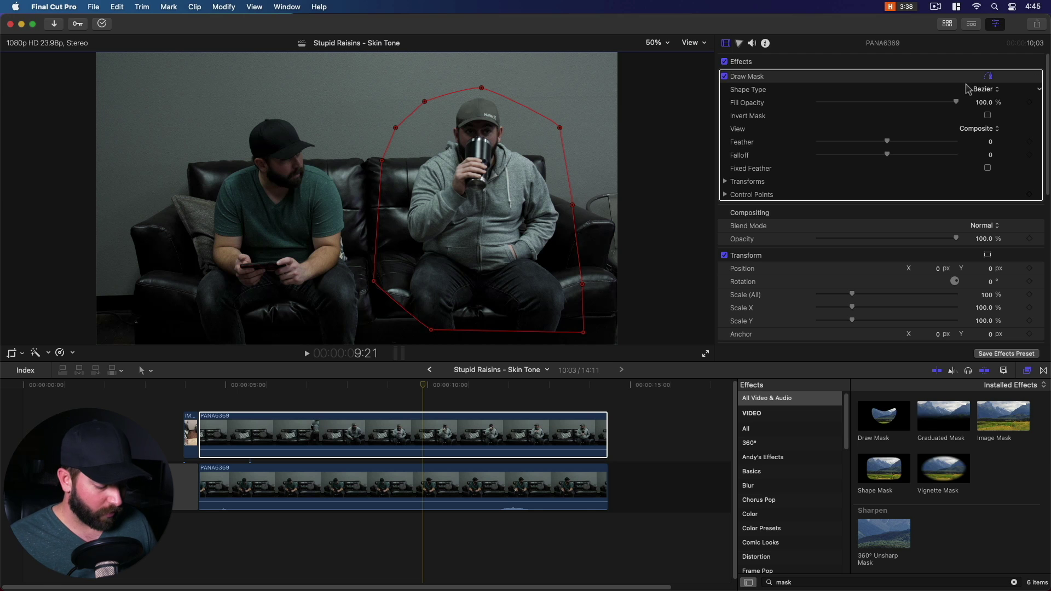
key(super+z)
click(652, 44)
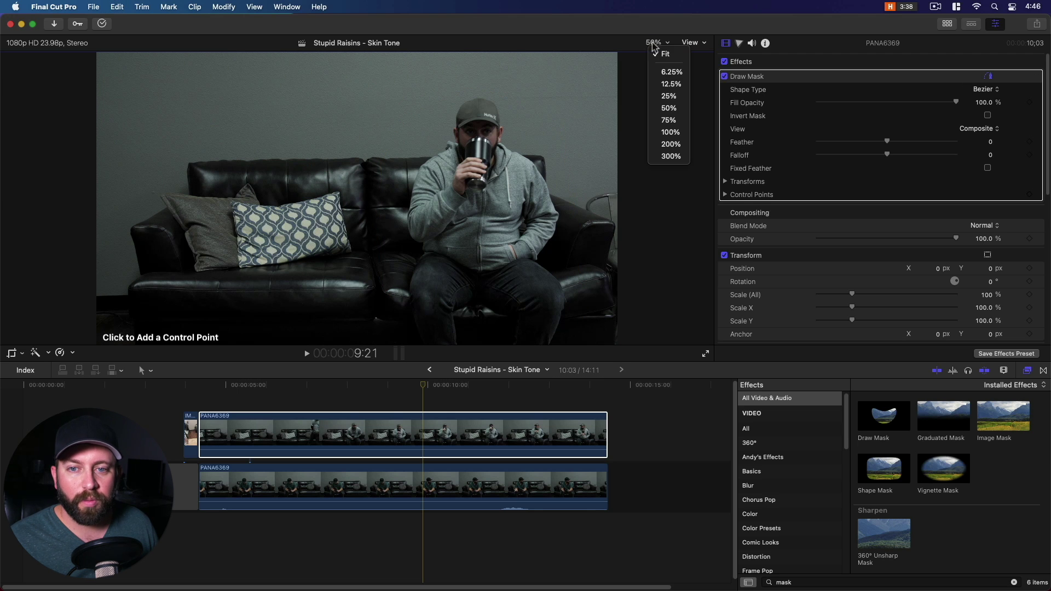
click(669, 98)
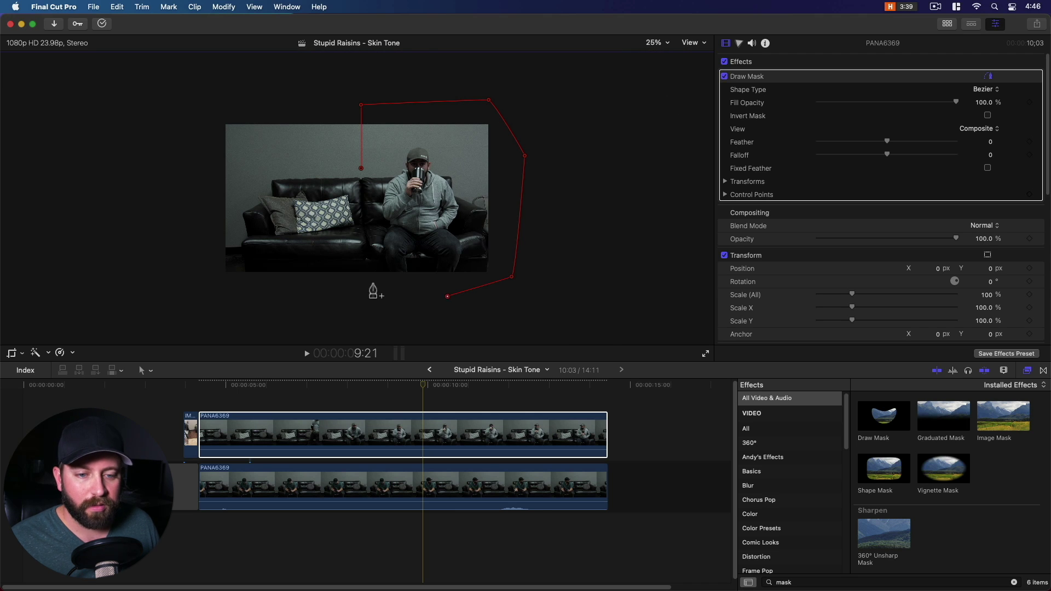
click(656, 43)
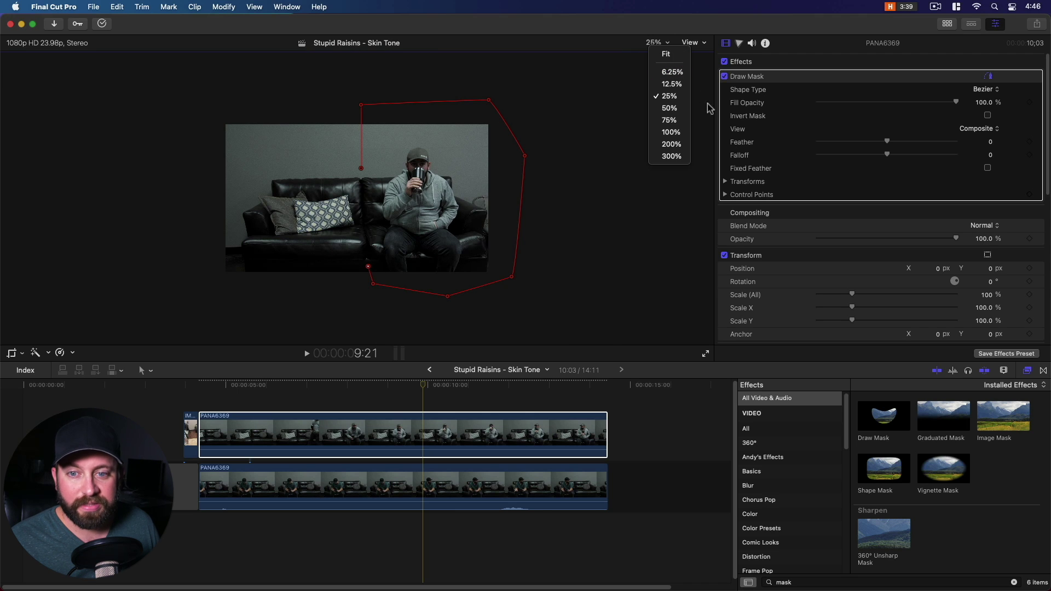
click(669, 108)
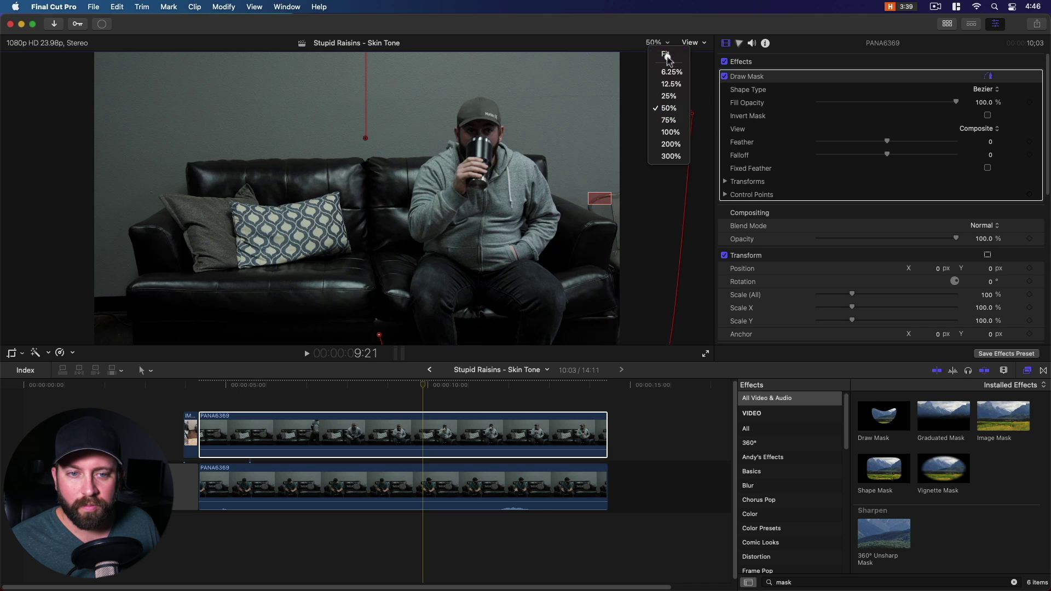
Step: Trace a closed mask up the couch's middle to reveal the second man, then deselect it
click(375, 321)
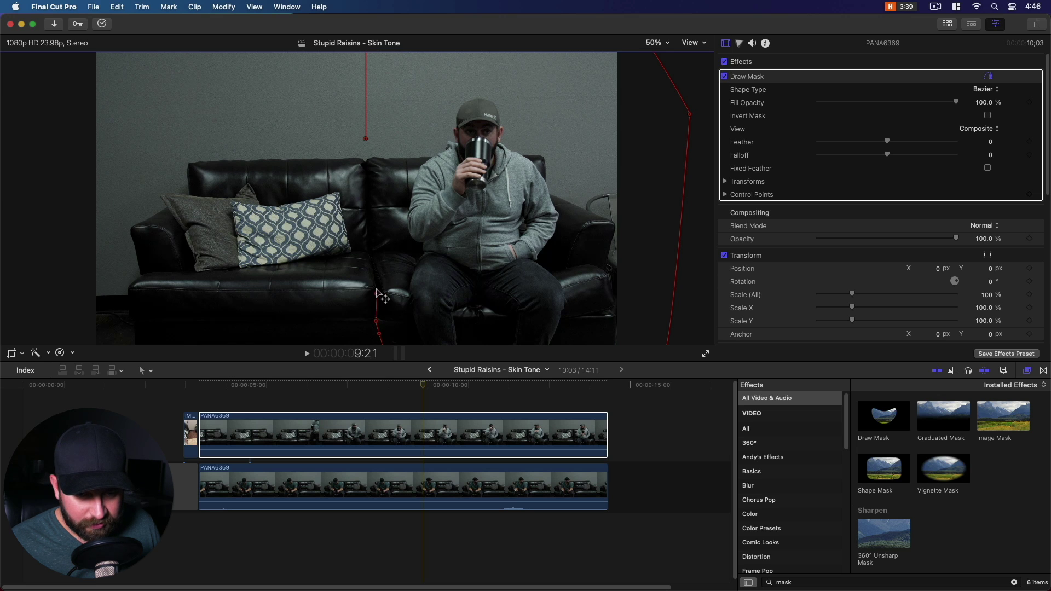
click(370, 249)
click(366, 204)
click(366, 163)
click(365, 138)
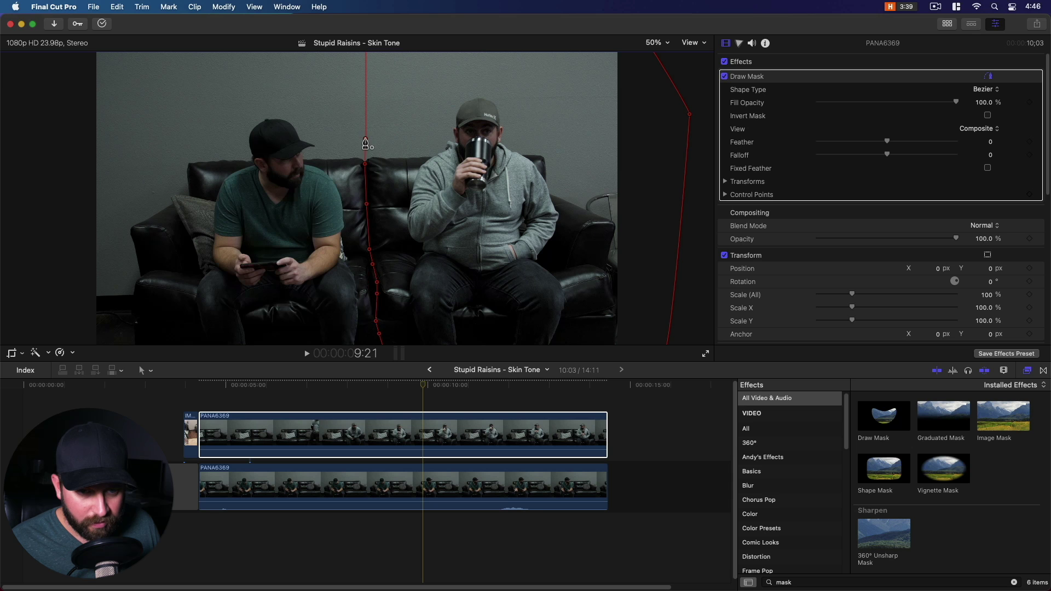
click(889, 222)
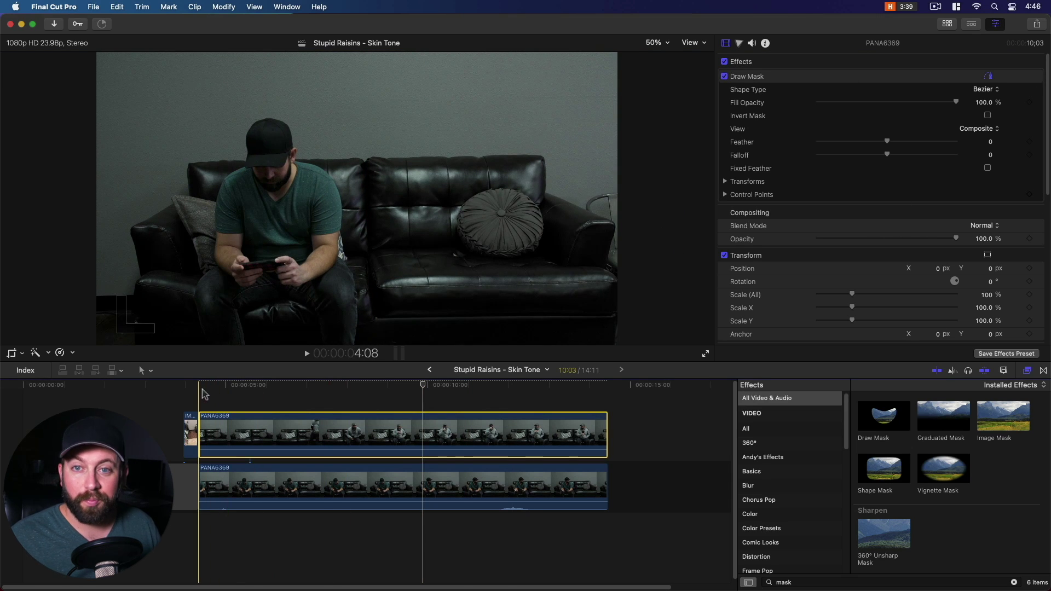
Step: Play the clone composite, stop at 8:00, and move the playhead to about 8:18
key(space)
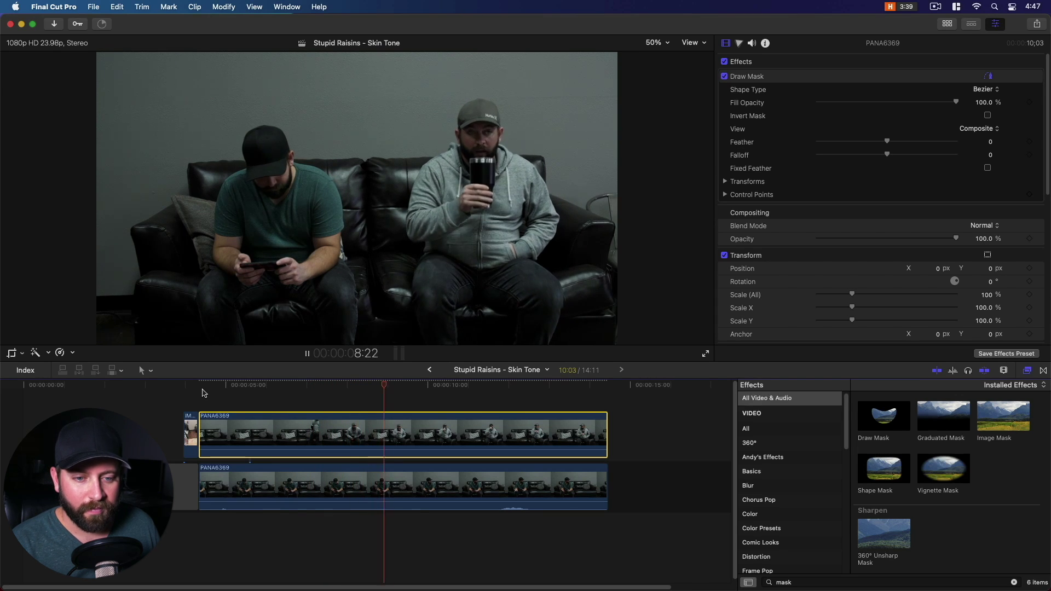
click(345, 387)
drag(345, 386, 378, 386)
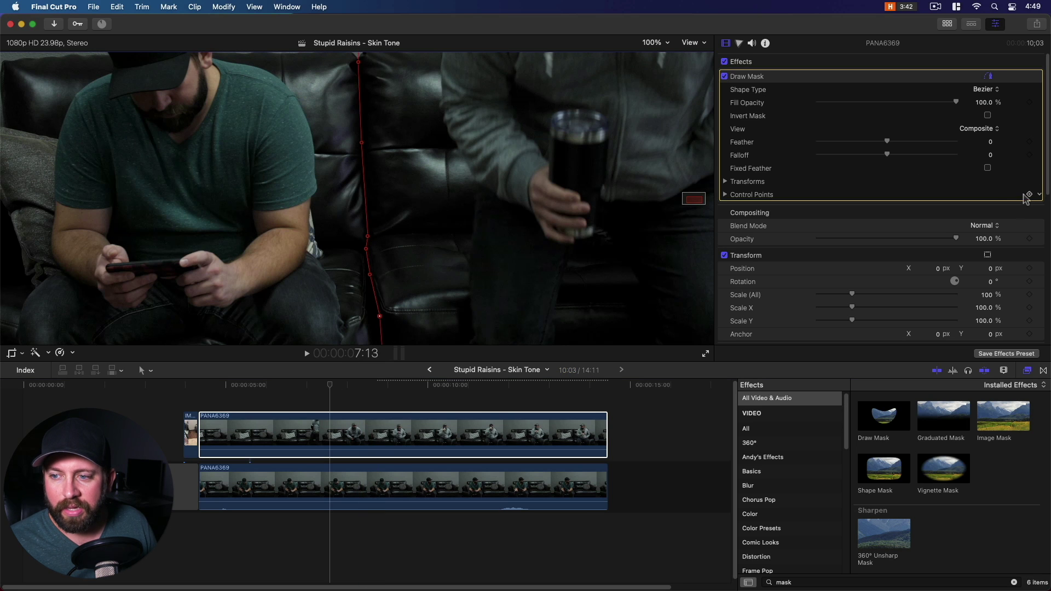
Step: Keyframe the mask's control points, step ahead to 8:05, fit the viewer, and play the finished shot
click(1028, 194)
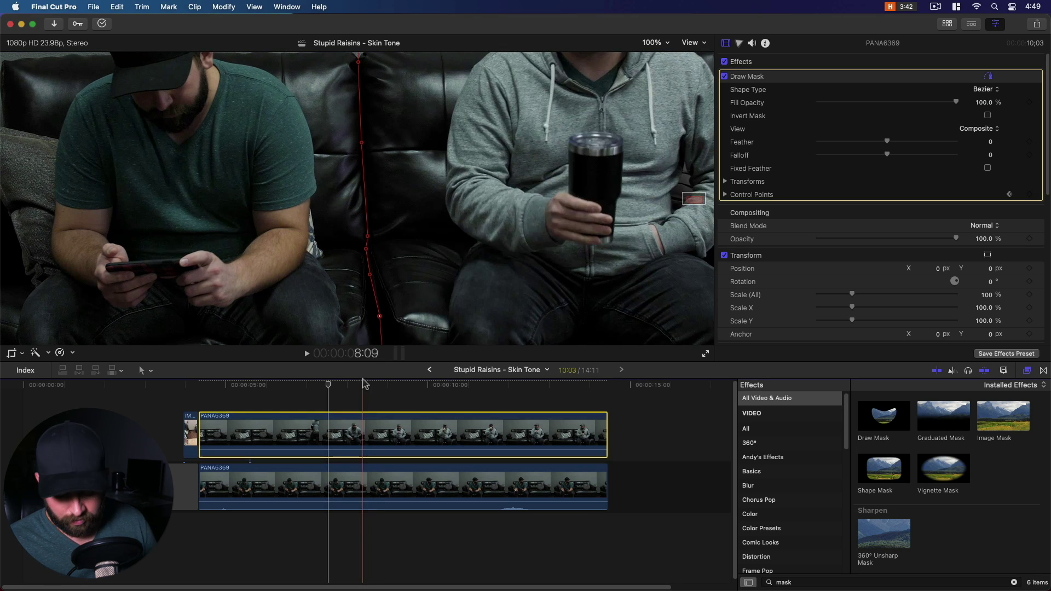
key(Right)
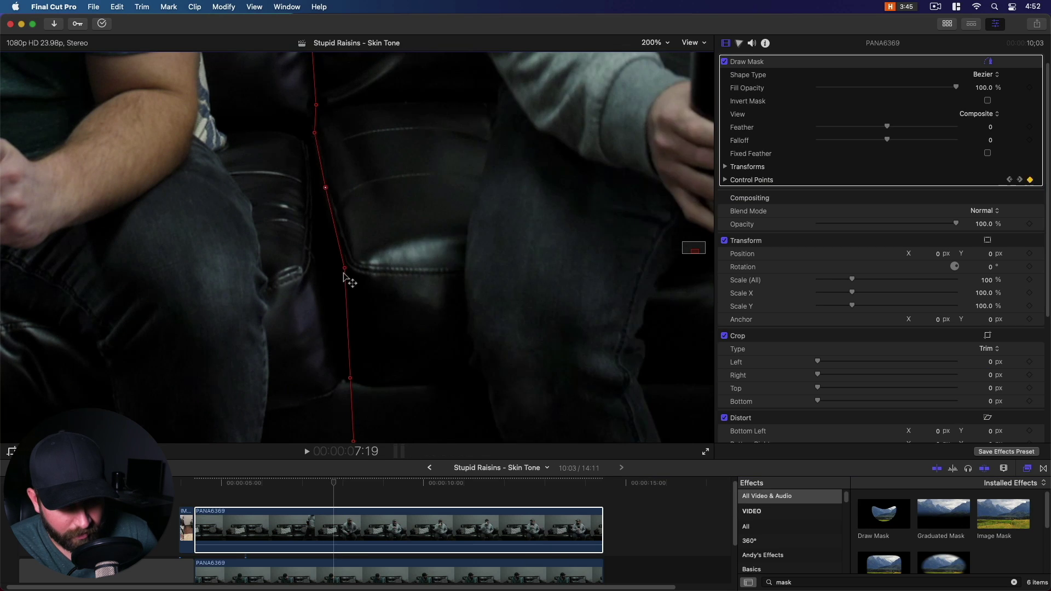
click(351, 485)
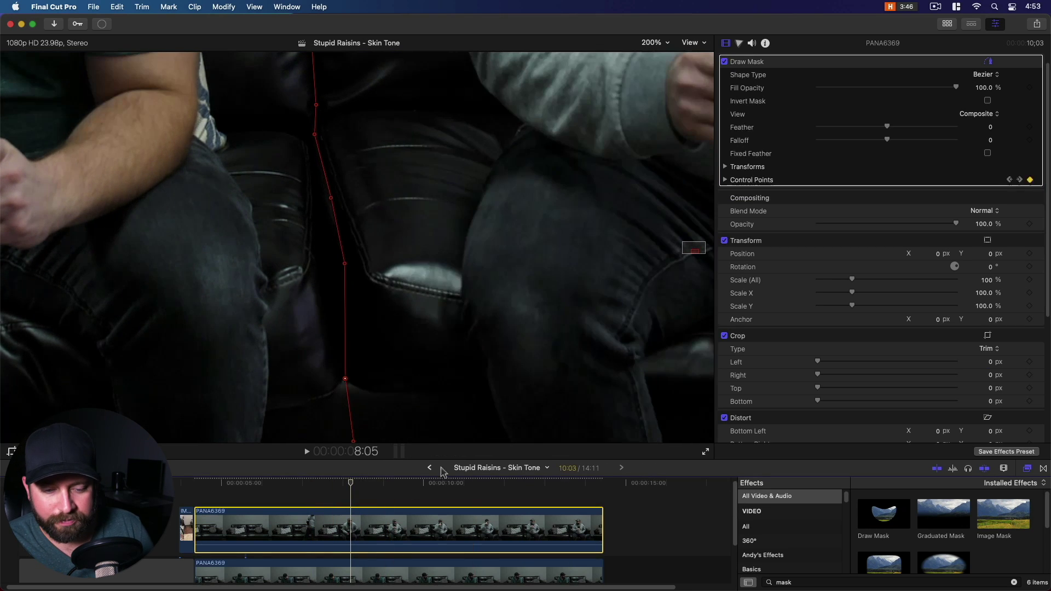
click(660, 45)
click(664, 48)
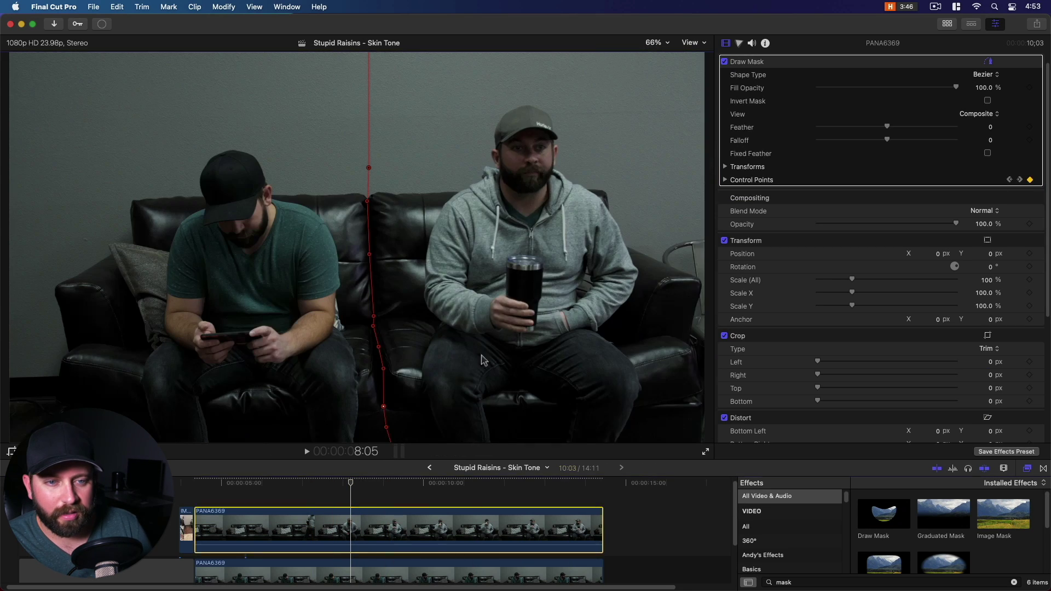
key(space)
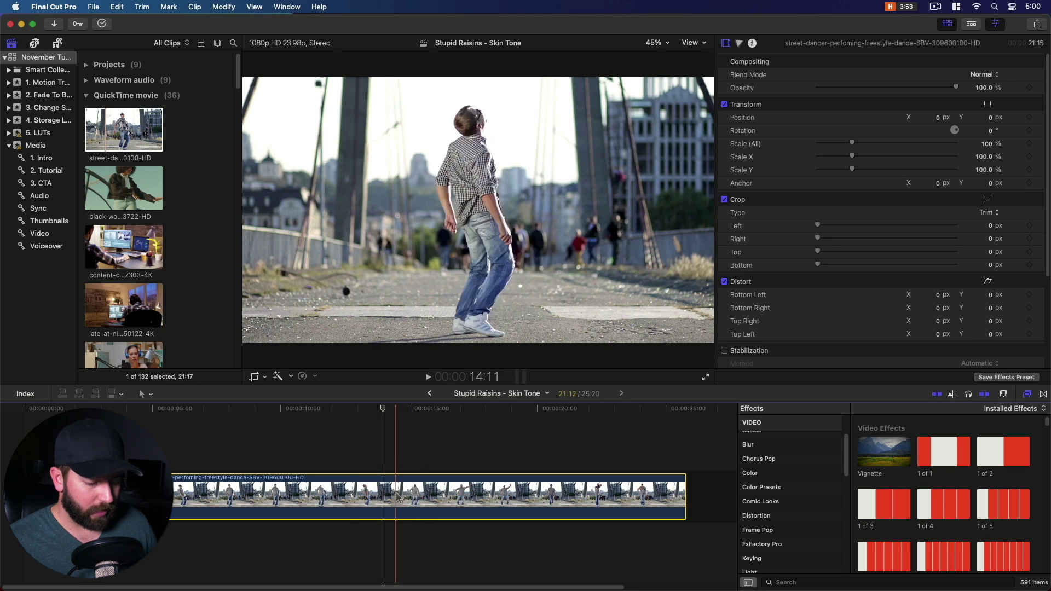
Step: Duplicate the dancer clip onto a layer above and apply the 'flip' search's Flipped effect to it
drag(361, 499, 357, 441)
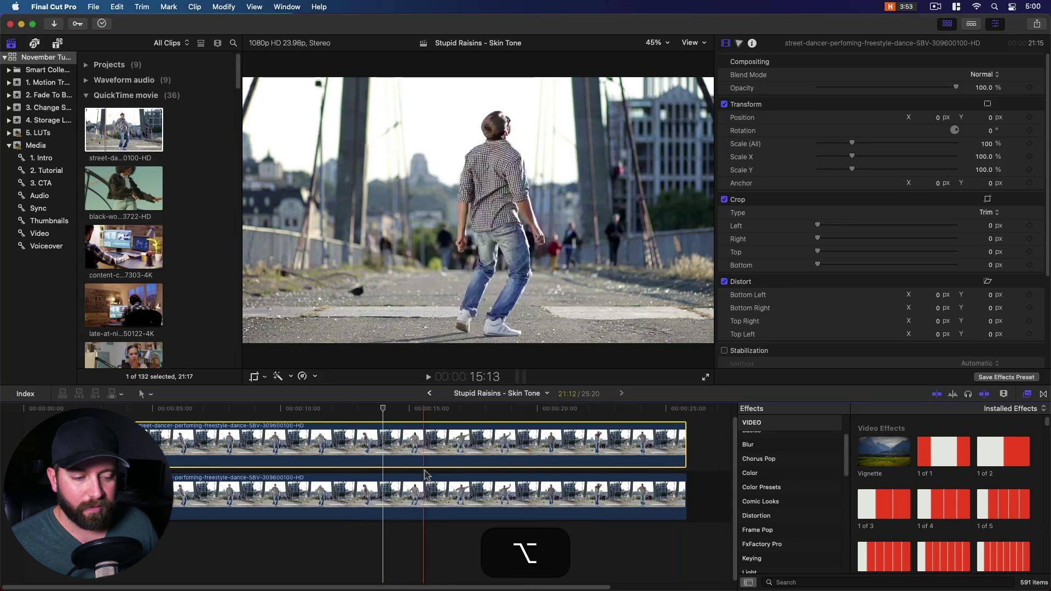
click(822, 582)
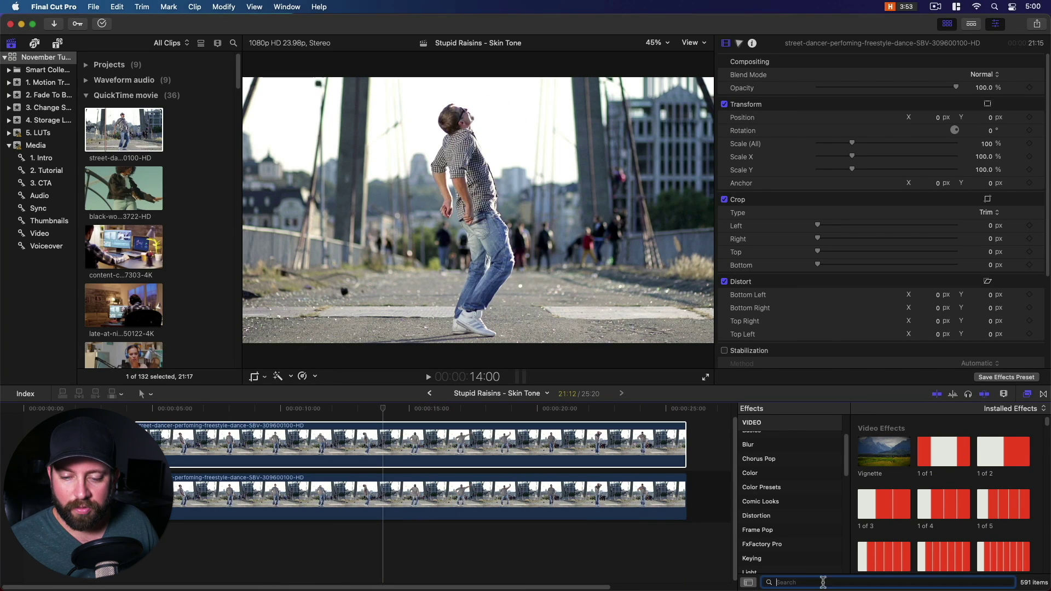
text(flip)
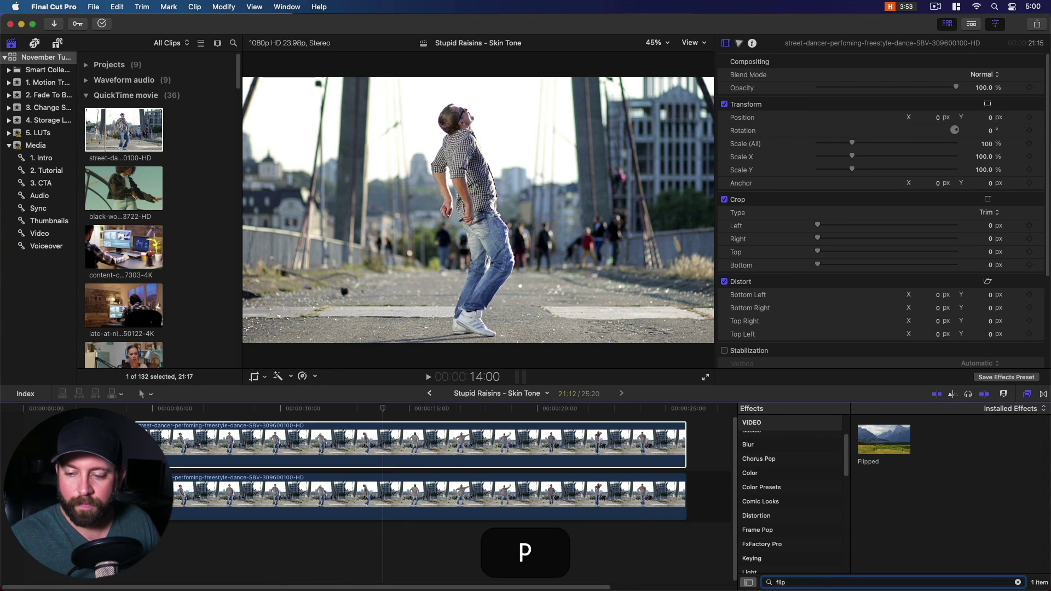
drag(884, 439, 572, 438)
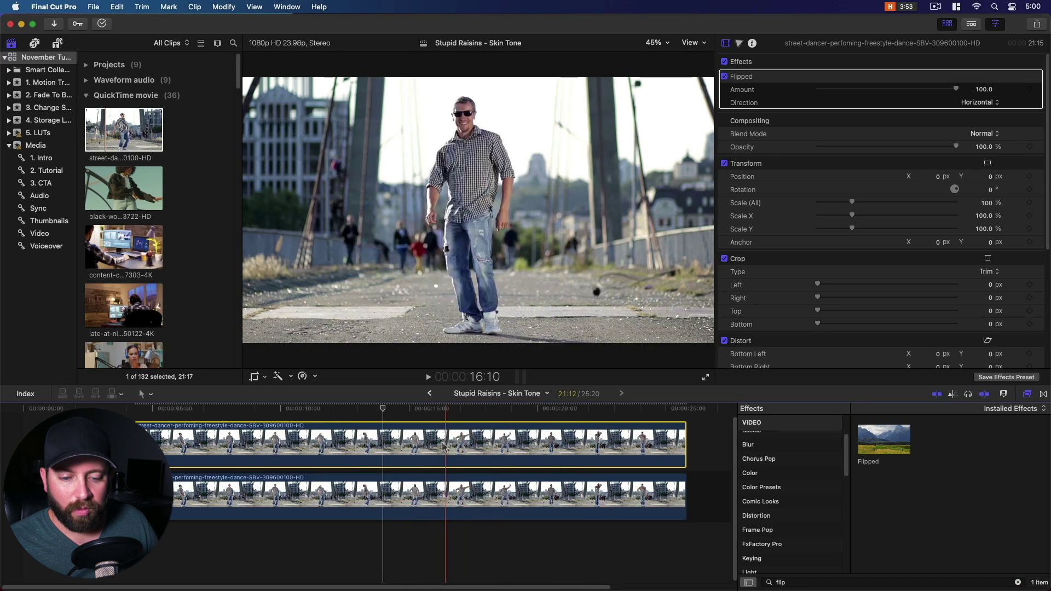
Step: Crop 667.7 px off the flipped copy's left side and move it to X 302 px
click(255, 378)
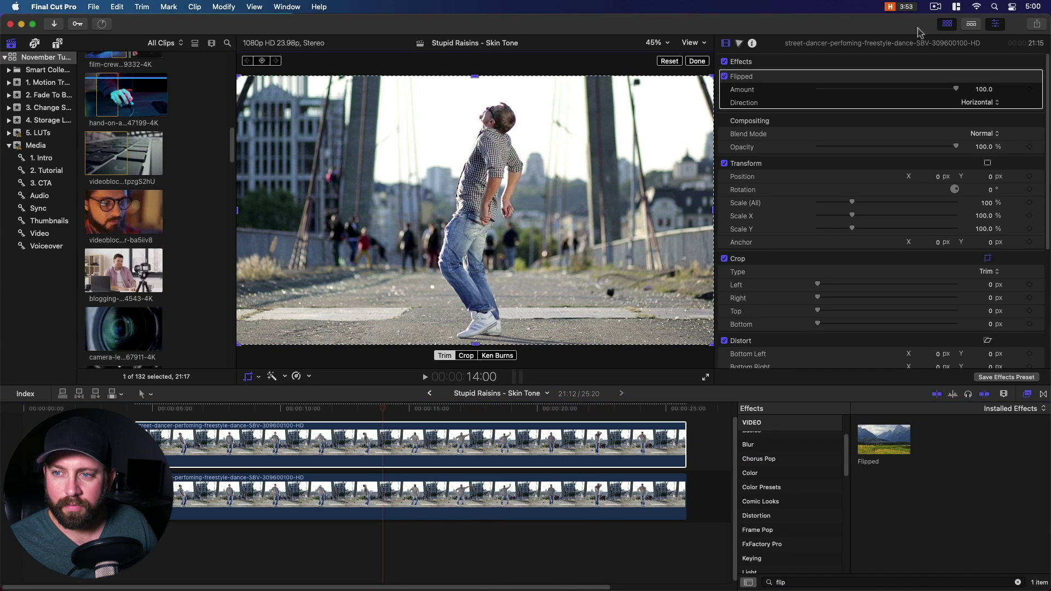
click(948, 24)
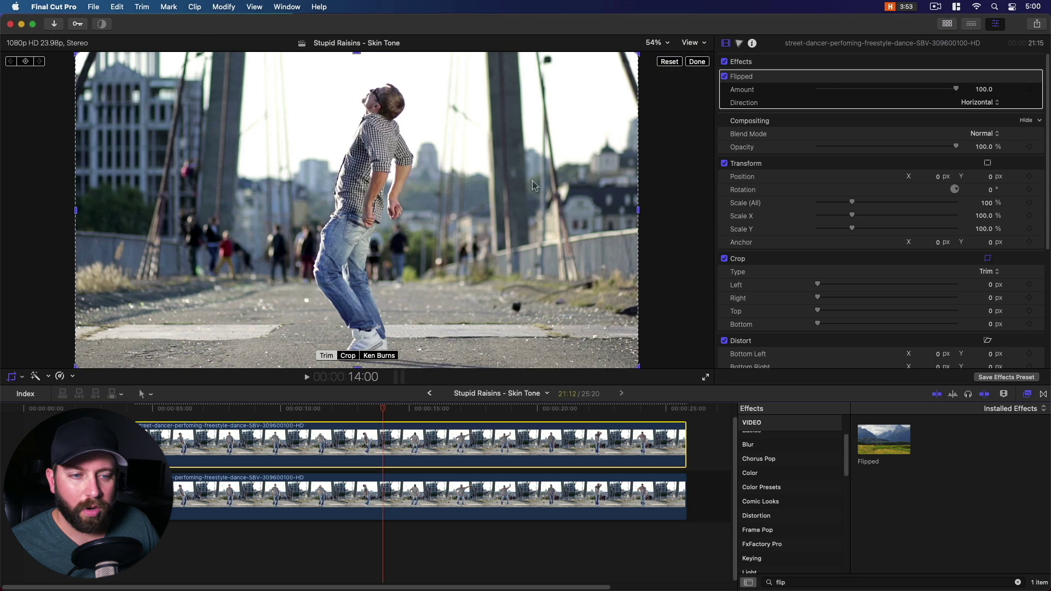
drag(76, 214, 271, 213)
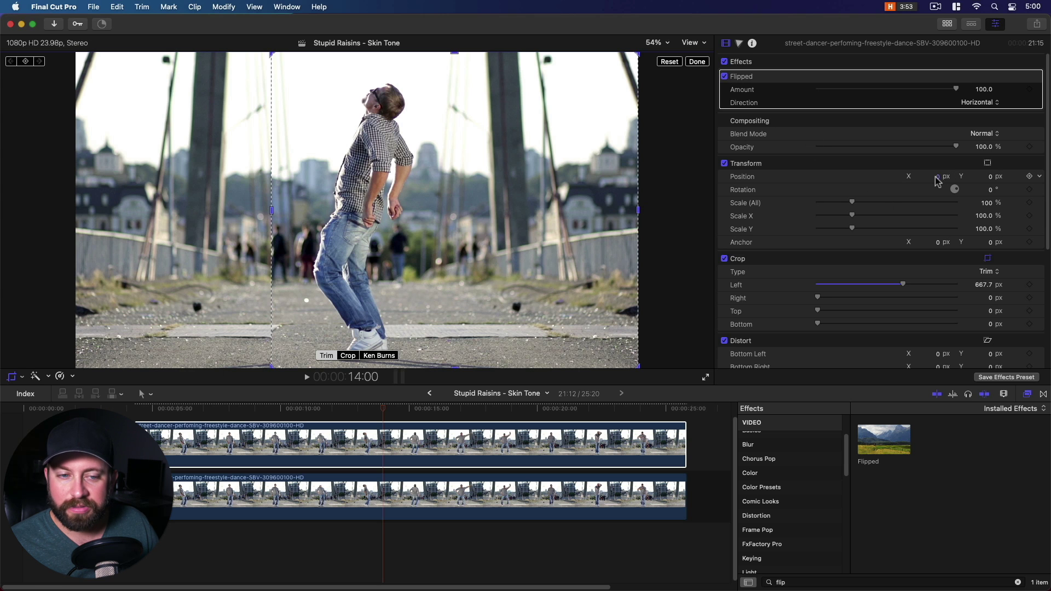
drag(936, 177, 1004, 178)
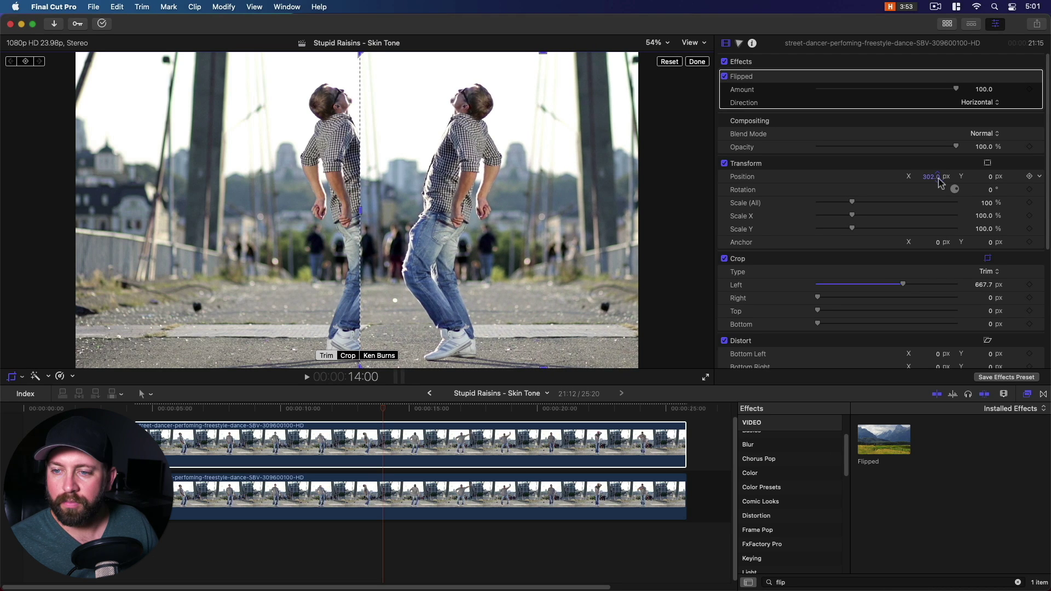
click(694, 45)
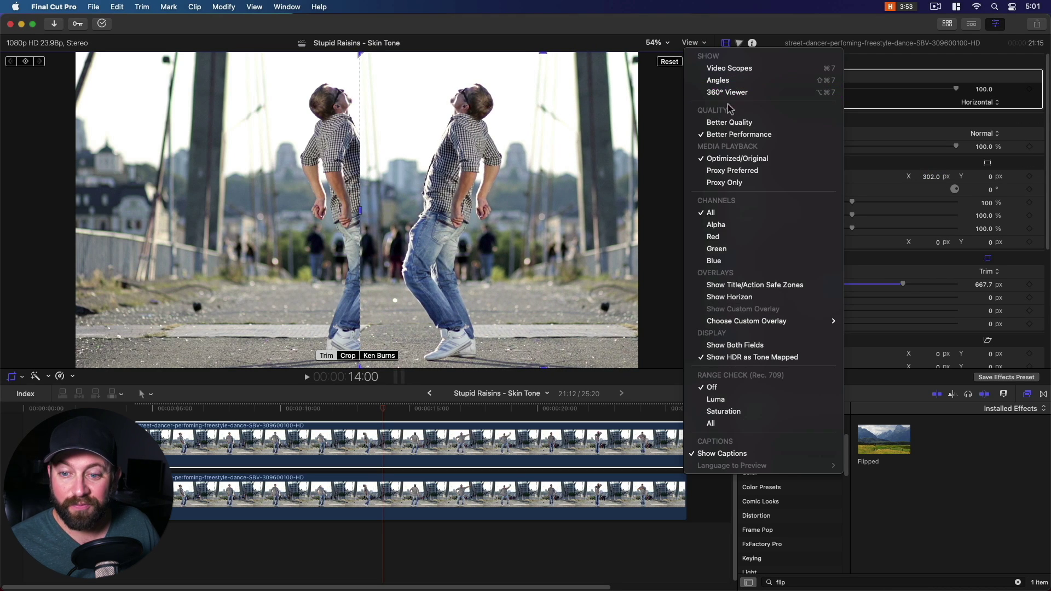
Step: With the horizon guide shown, set the crop to 657.7 px and move the original dancer to X -298 px
click(732, 299)
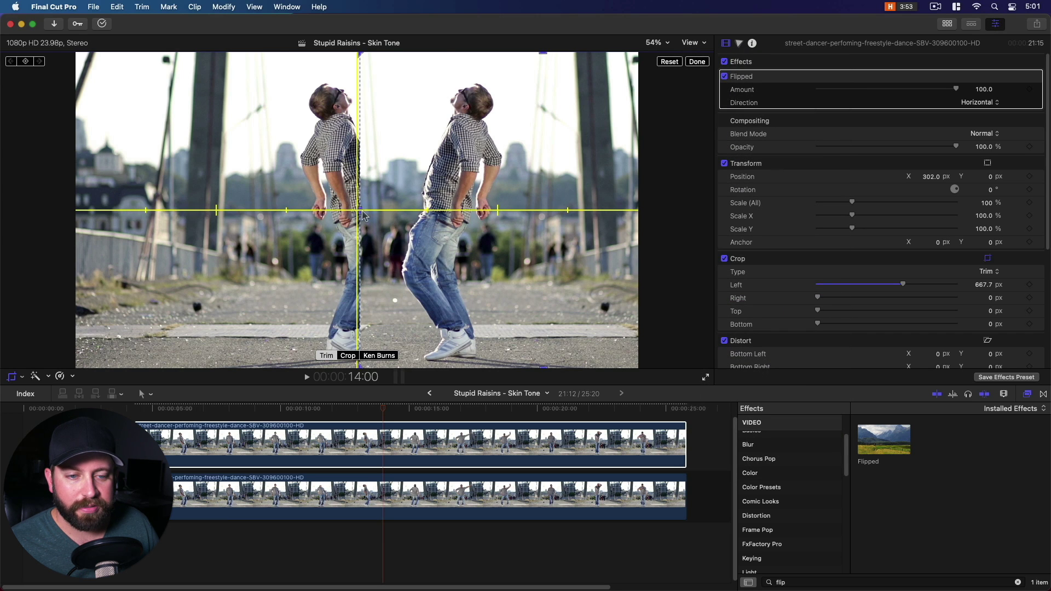
drag(362, 214, 360, 216)
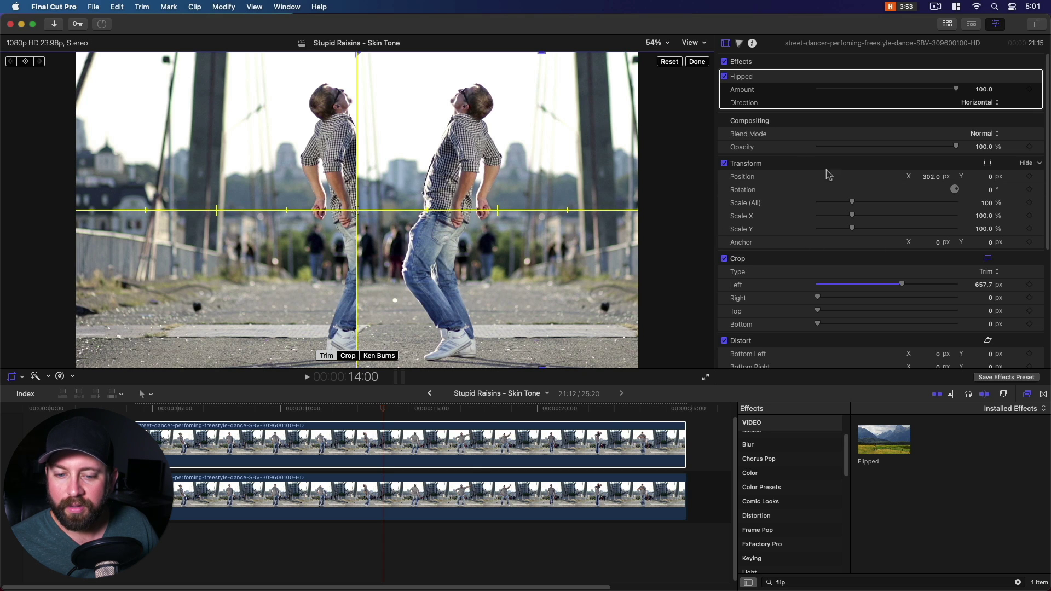
click(484, 492)
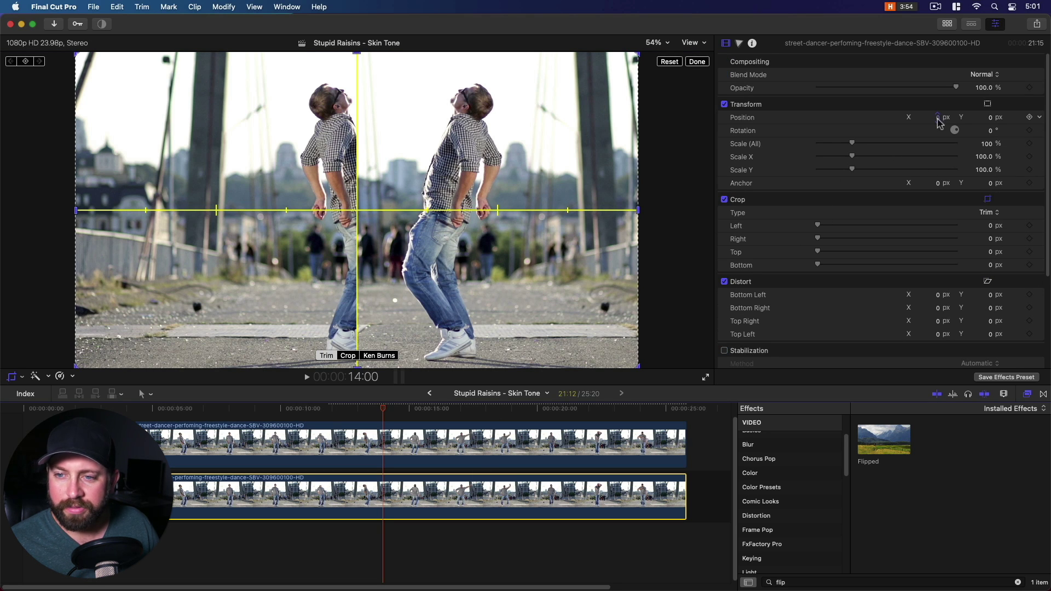
drag(939, 121, 777, 121)
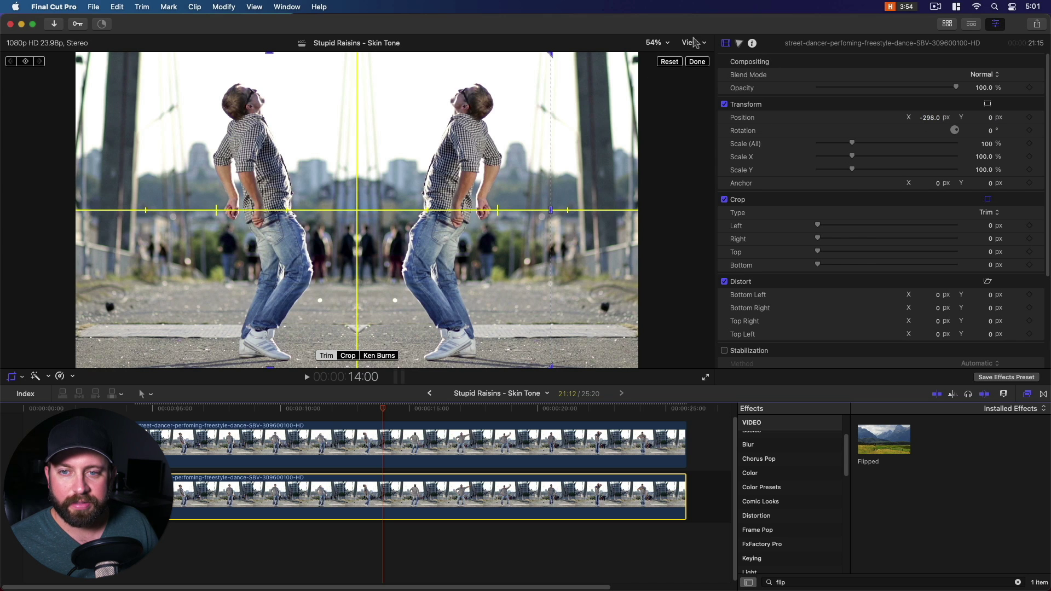
click(694, 42)
Step: Hide the horizon guide, play the mirrored dancers from about 5 seconds, and click Done on the crop
click(735, 298)
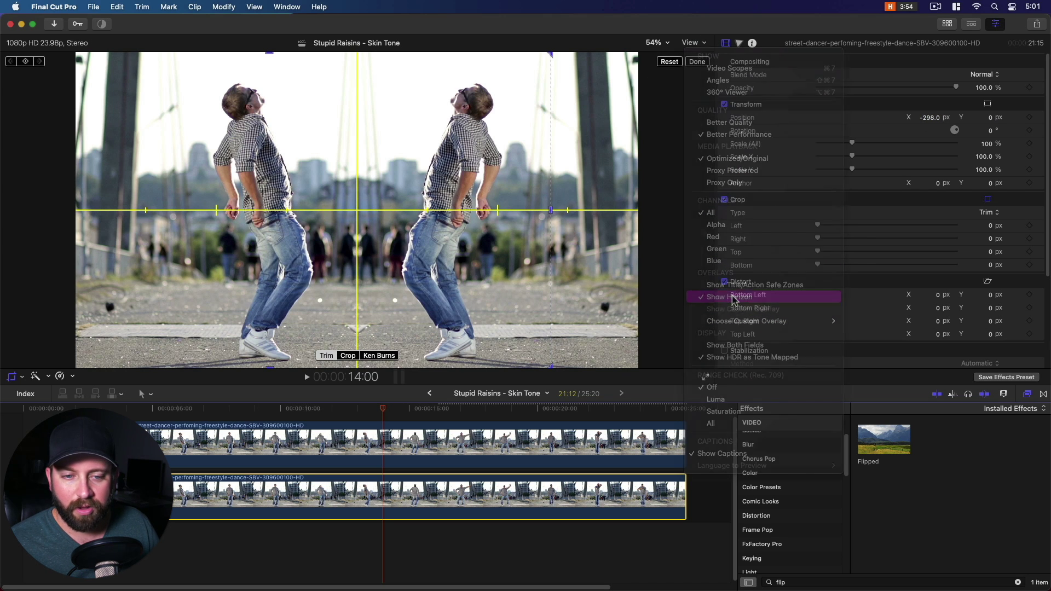
click(147, 412)
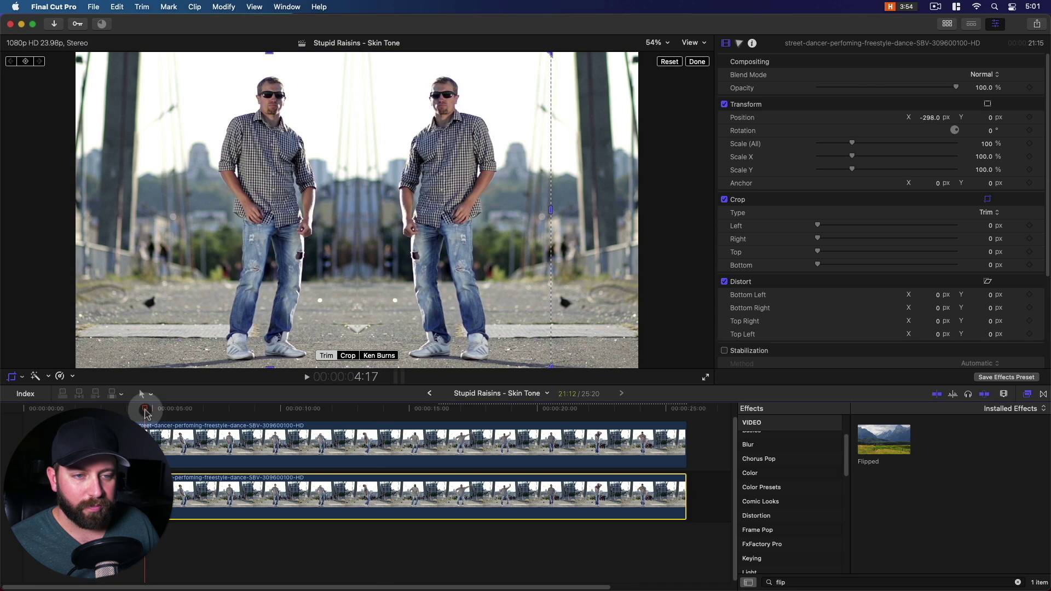
key(space)
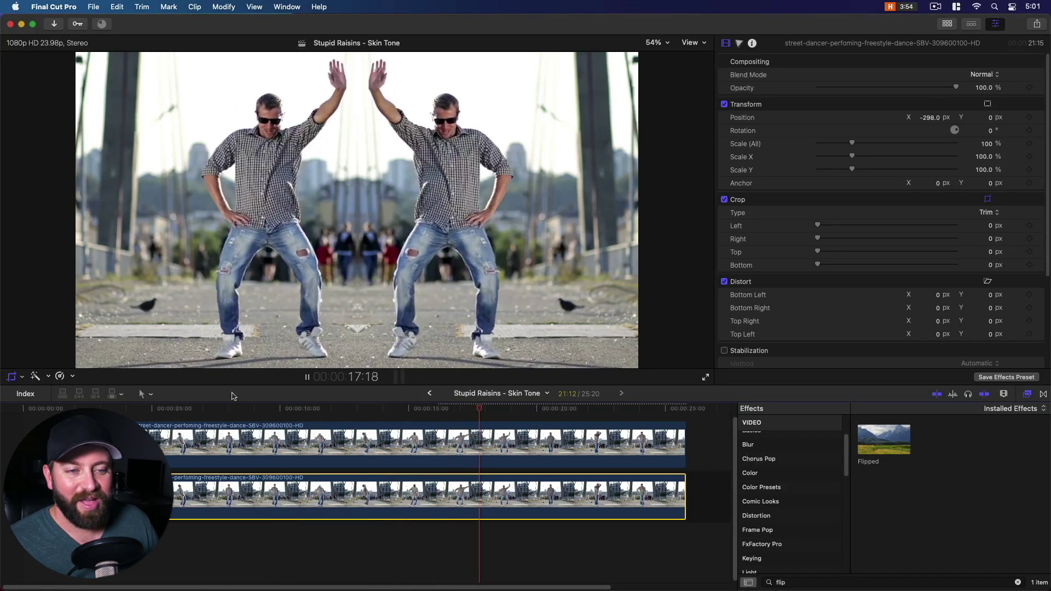
click(146, 410)
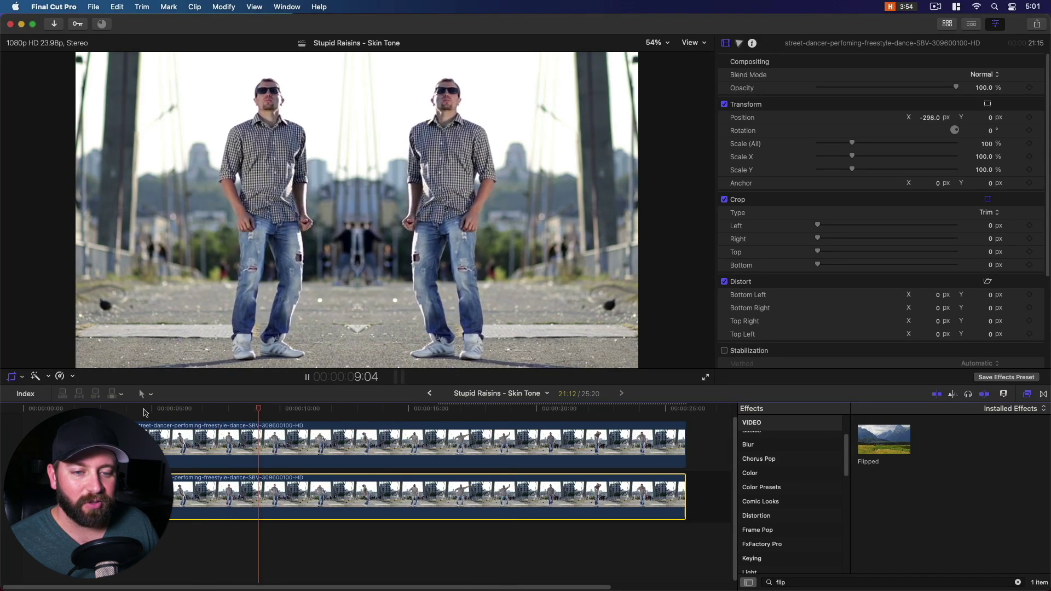
key(space)
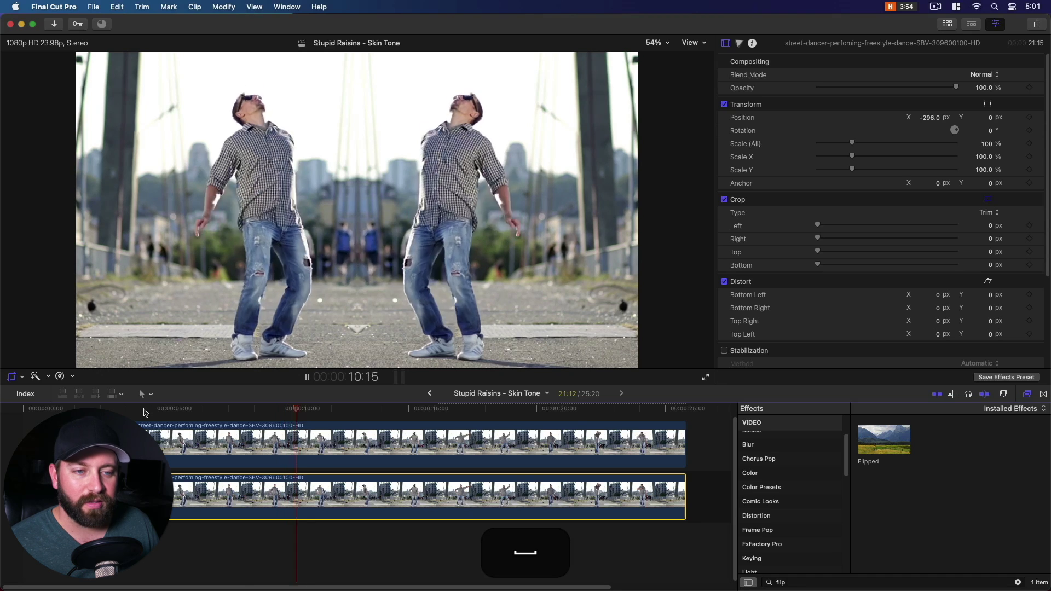
key(shift+c)
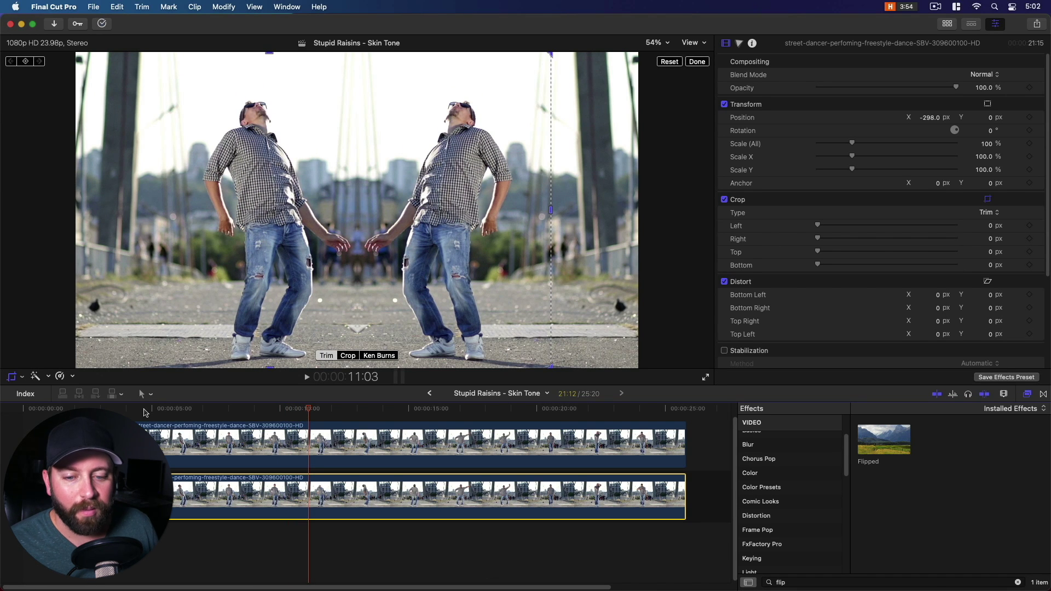
click(697, 61)
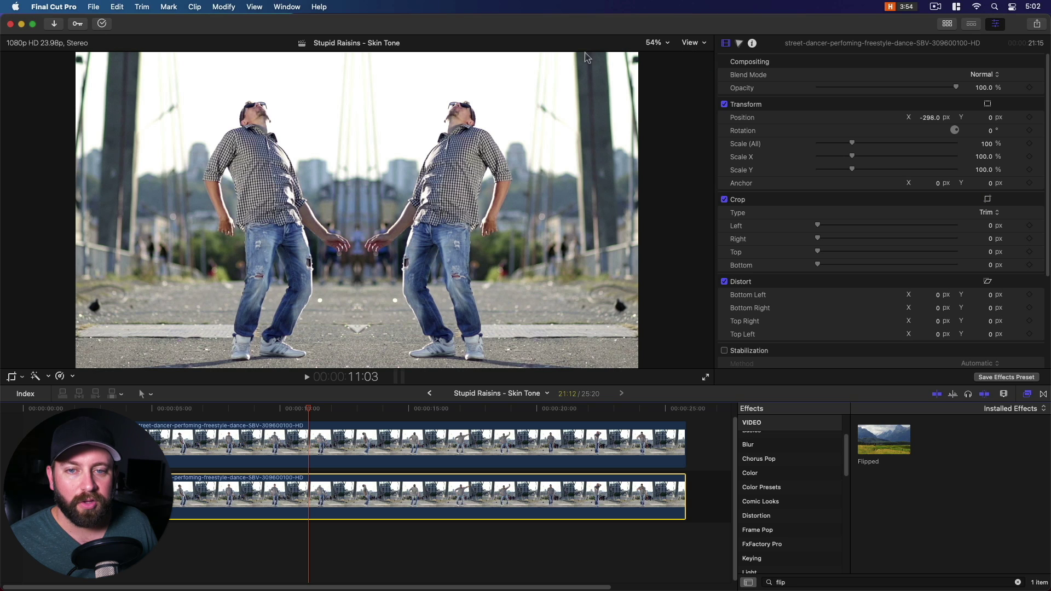